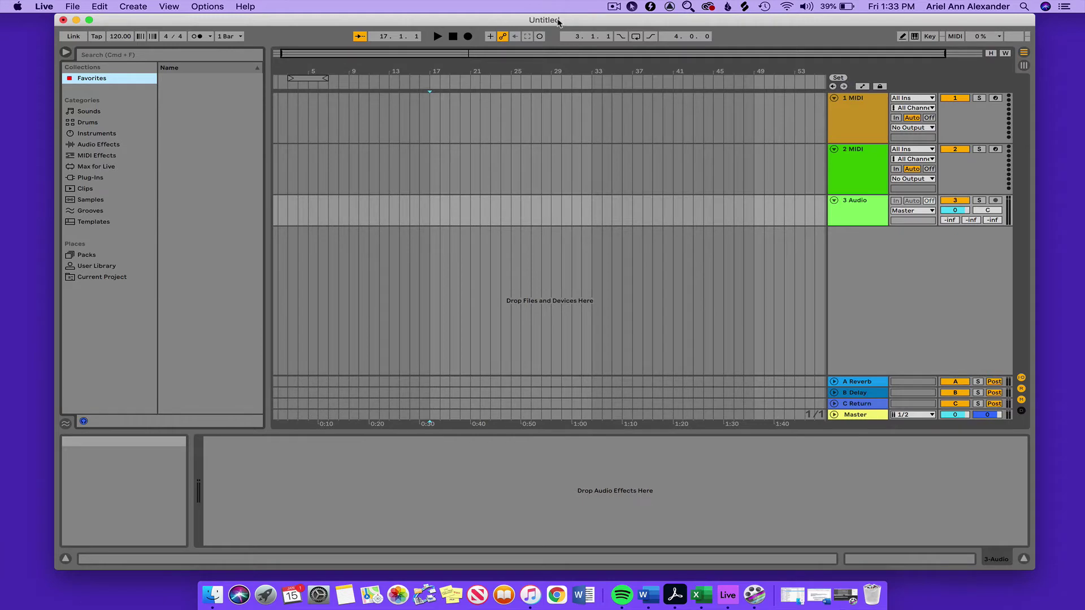
left_click_drag(558, 20, 539, 4)
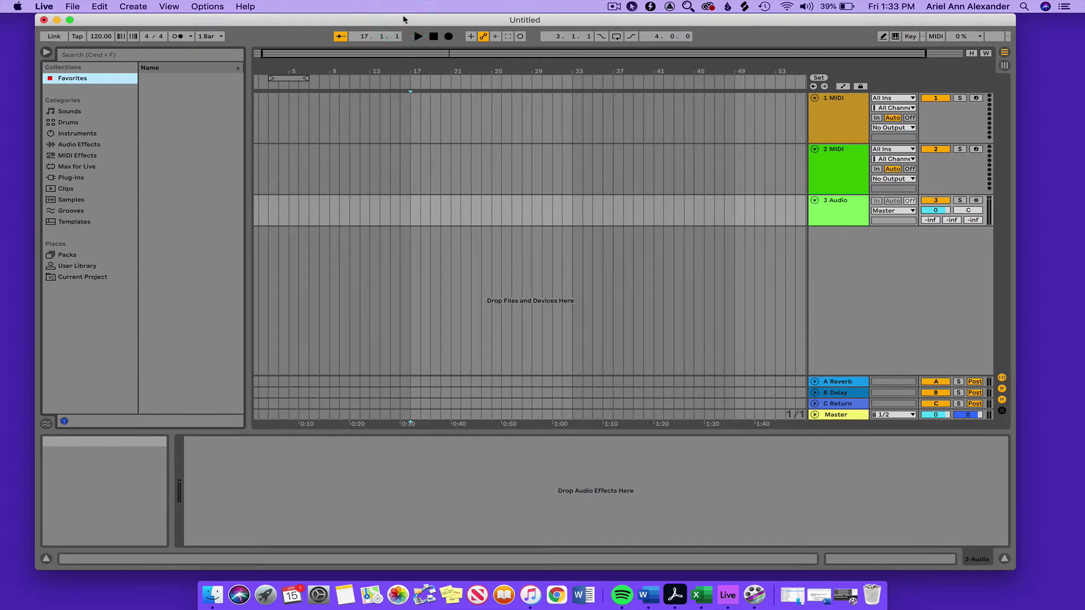
left_click_drag(399, 20, 406, 20)
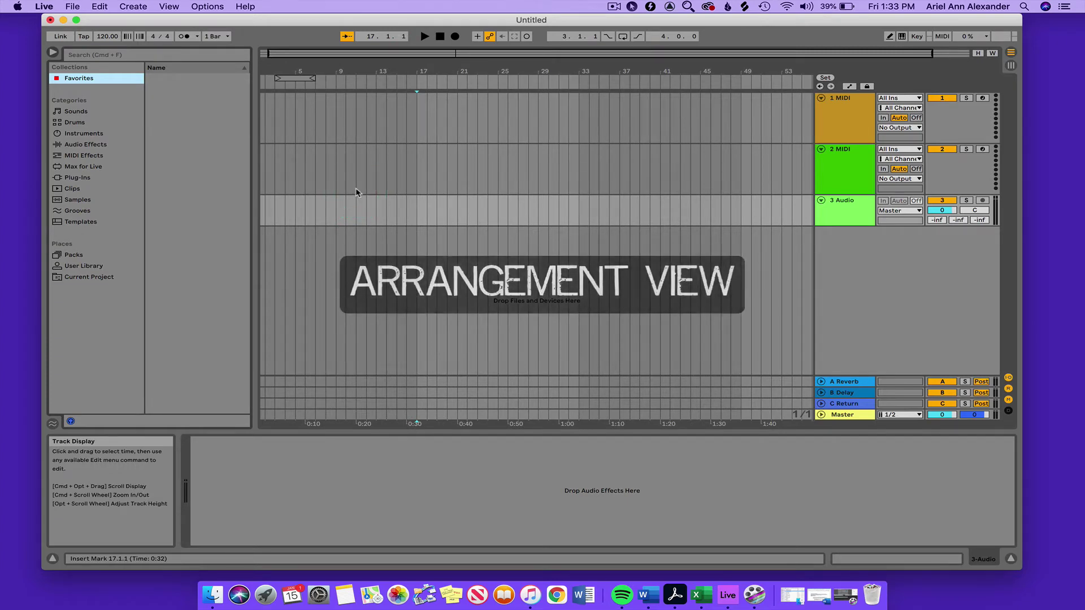
Switch back and forth between Arrangement View and Session View to compare the two layouts, ending in Arrangement View.
key("Tab")
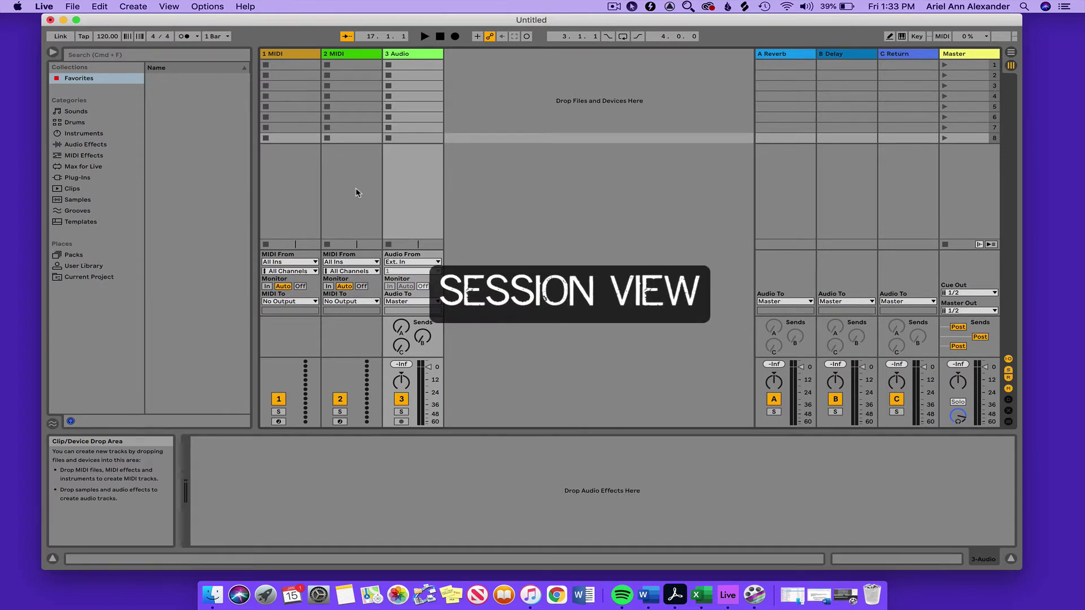
key("Tab")
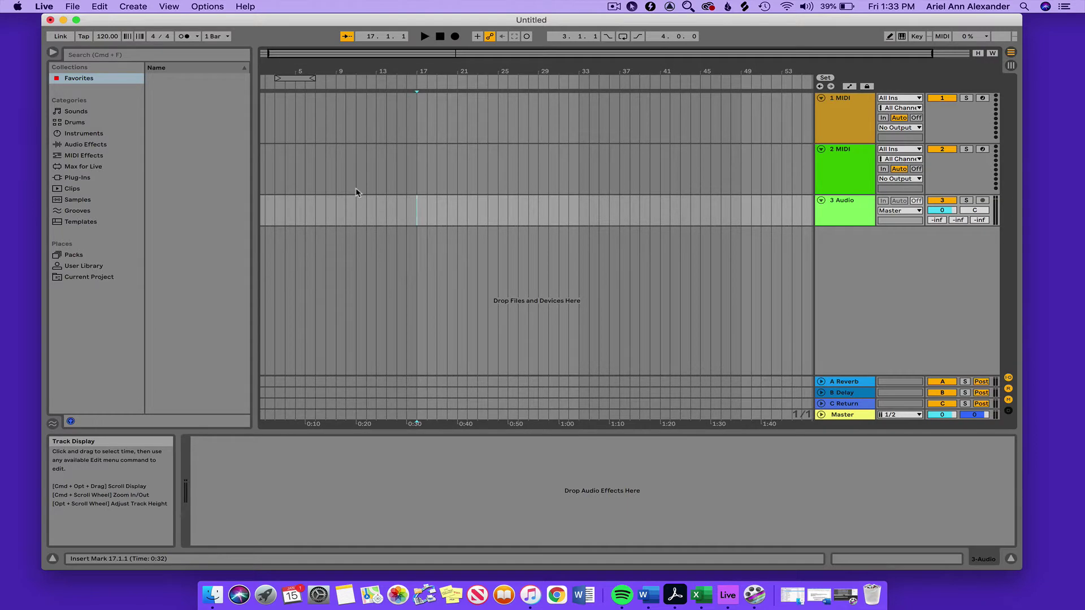
key("Tab")
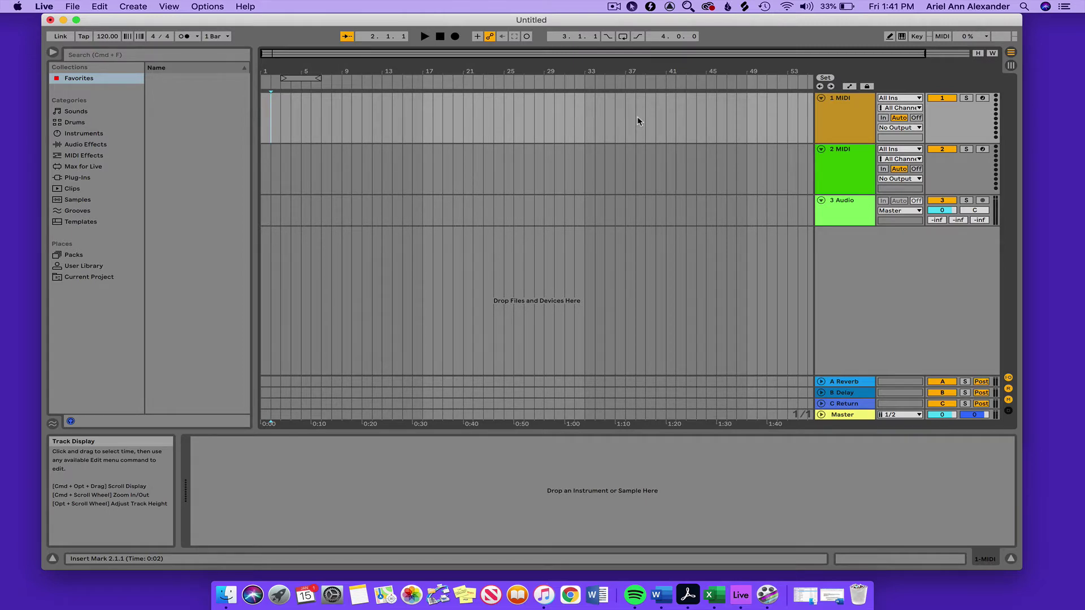
key("Tab")
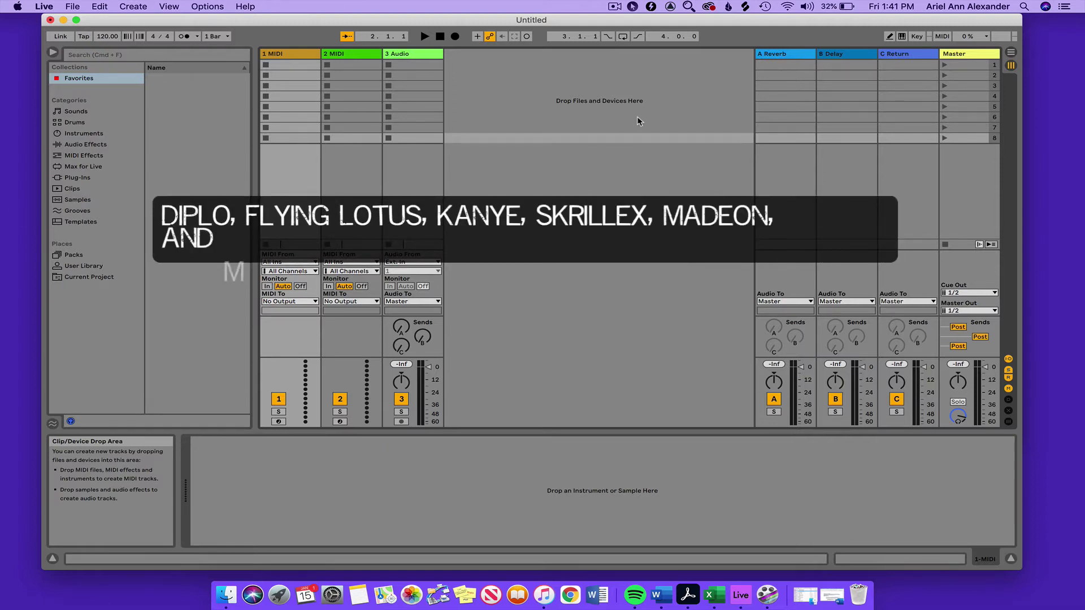
left_click(634, 110)
left_click(510, 86)
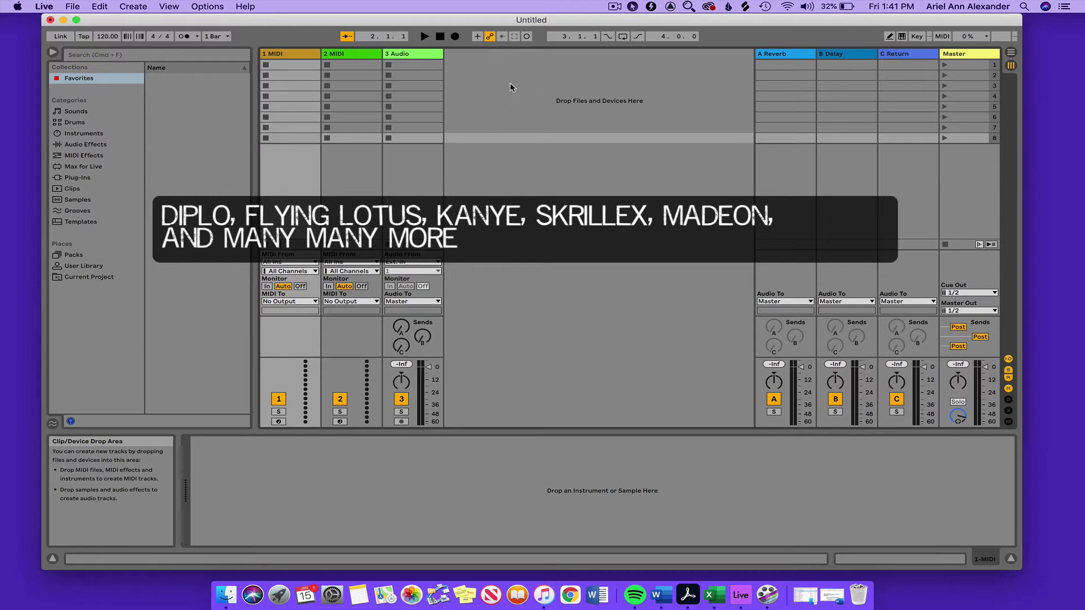
key("Tab")
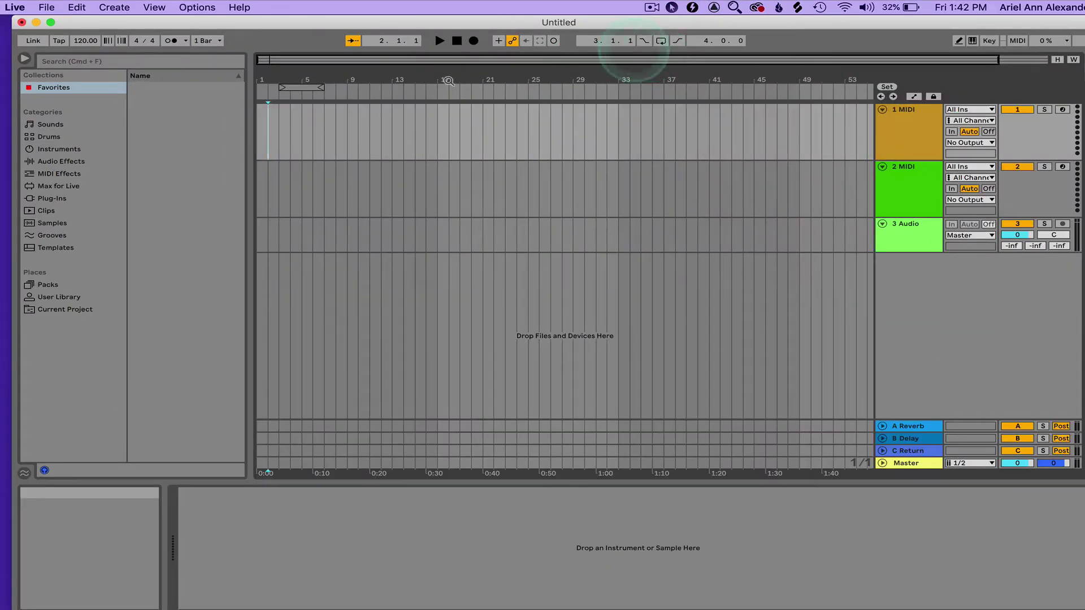
left_click(334, 116)
left_click(493, 146)
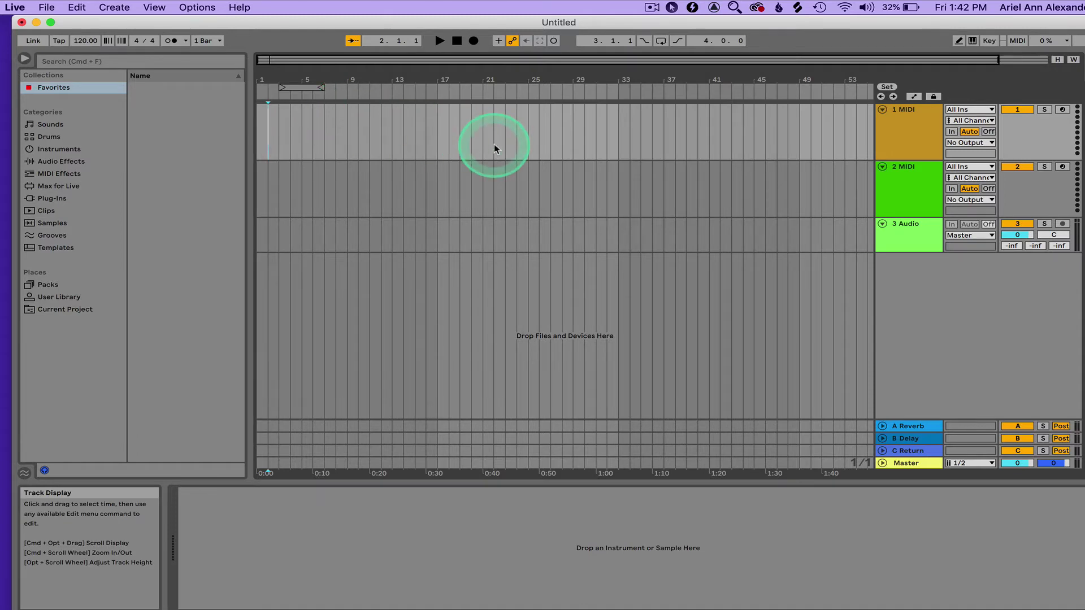
key("Tab")
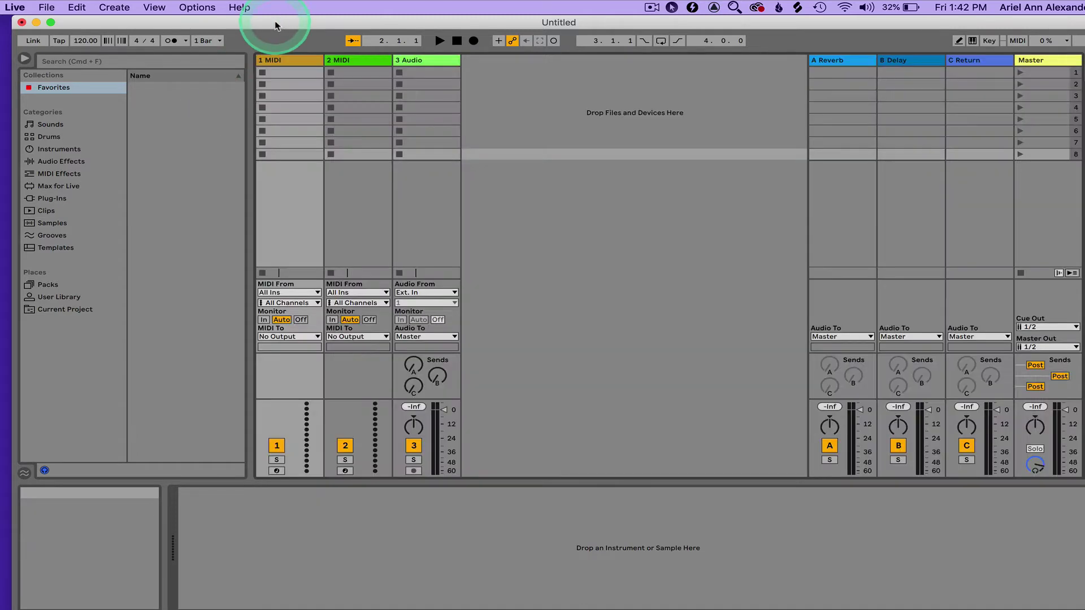
left_click(364, 142)
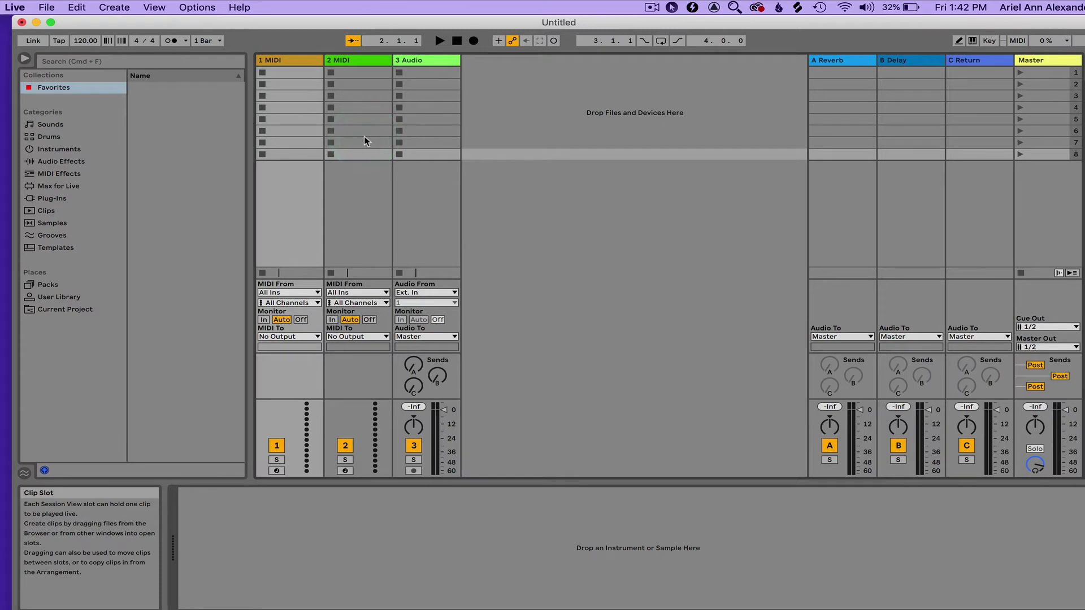
key("Tab")
left_click(363, 139)
left_click(332, 139)
left_click(383, 142)
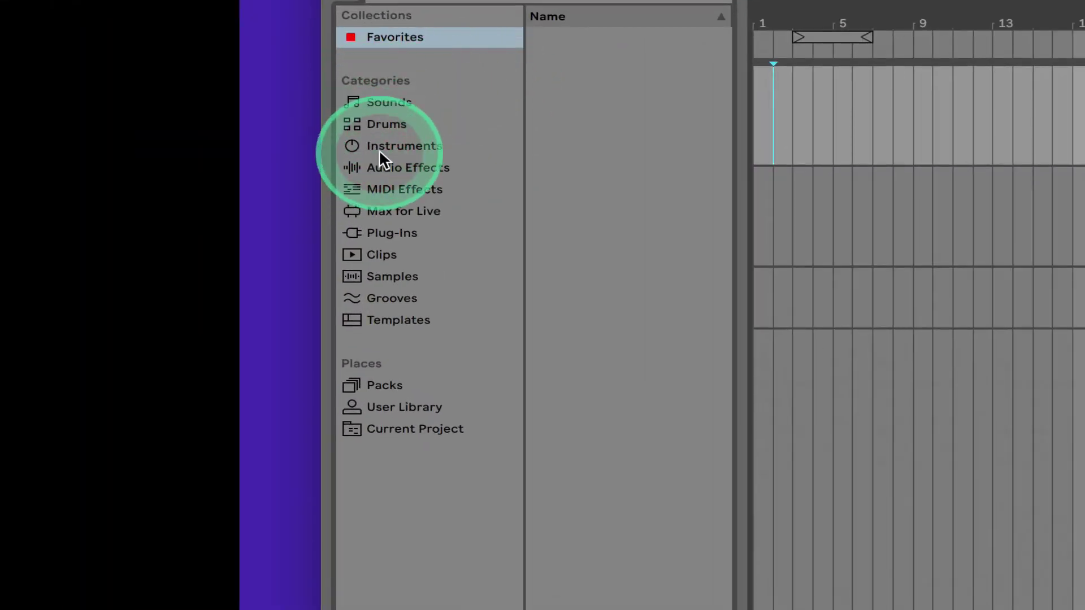
Browse the Instruments category, look through Analog and its Bass presets, and collapse both again.
left_click(362, 148)
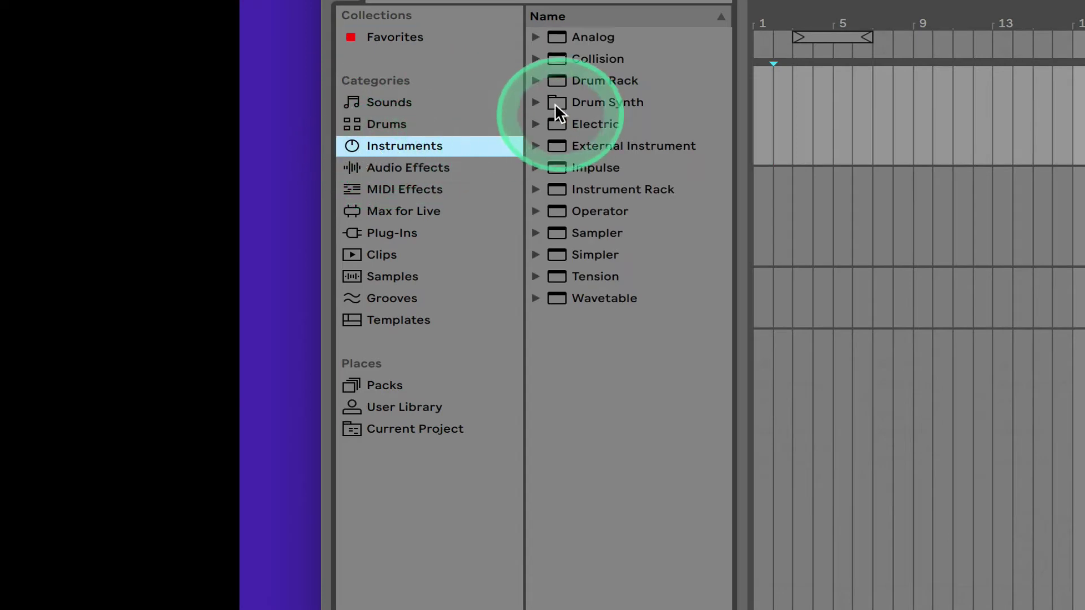
left_click(535, 38)
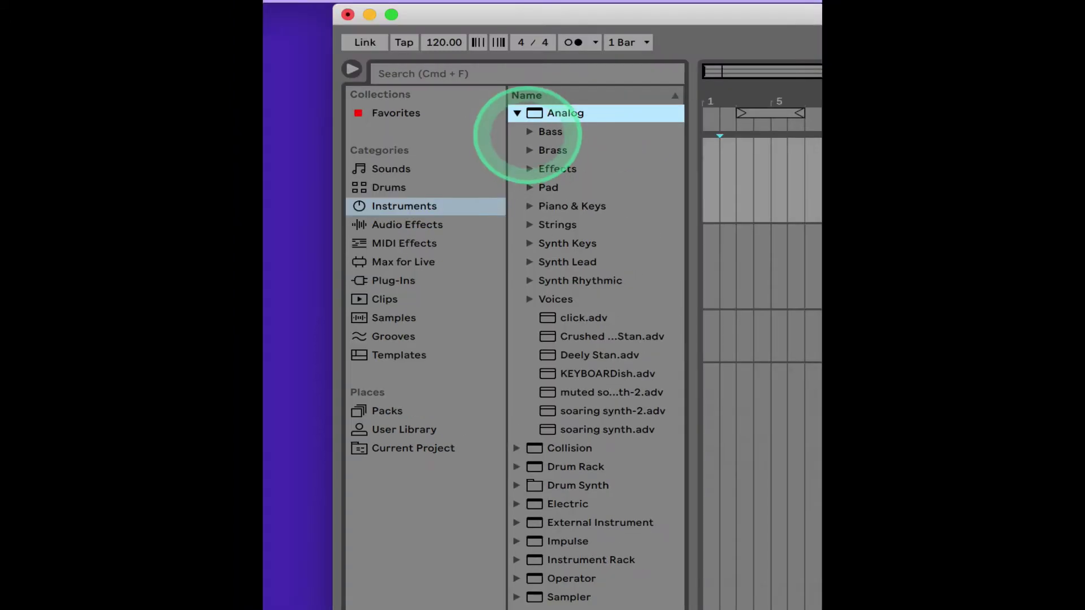
left_click(546, 60)
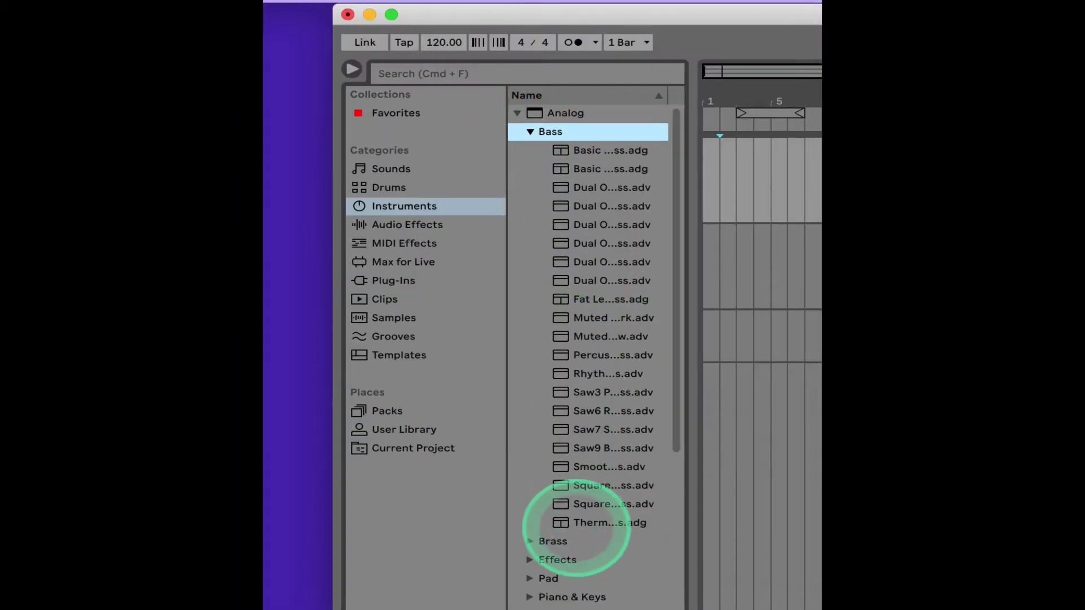
left_click(529, 132)
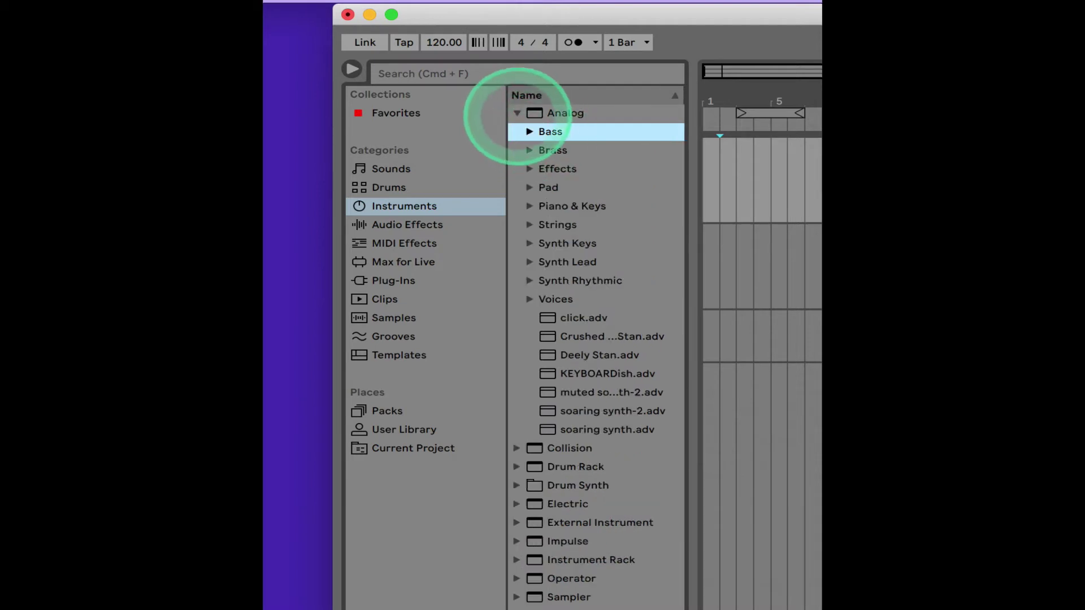
left_click(517, 113)
Browse the Audio Effects category and look through the Time & Space devices, including Reverb, Delay and Echo.
left_click(407, 224)
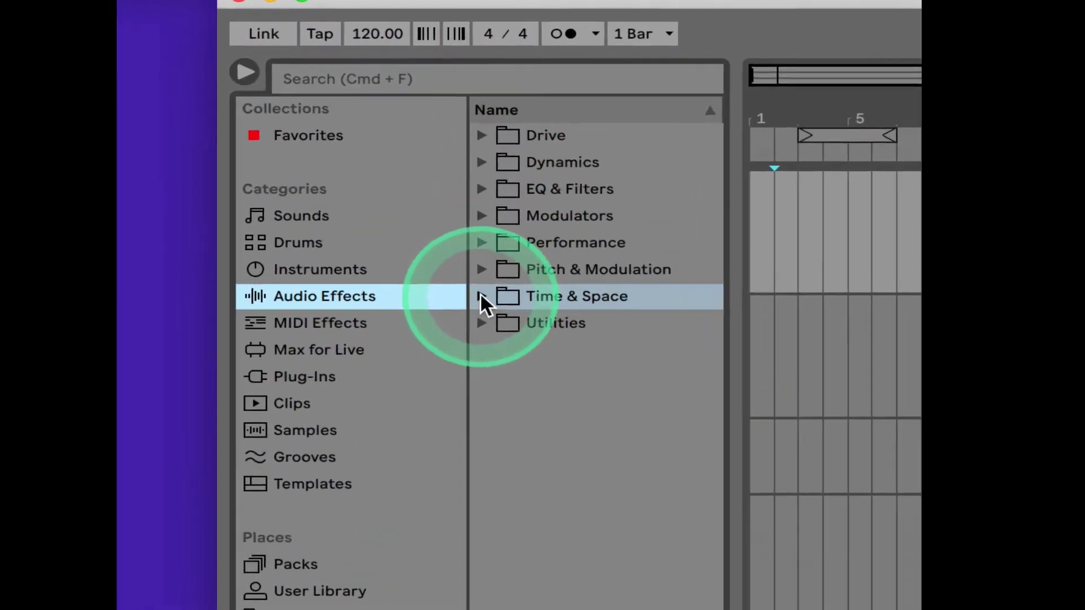
left_click(537, 297)
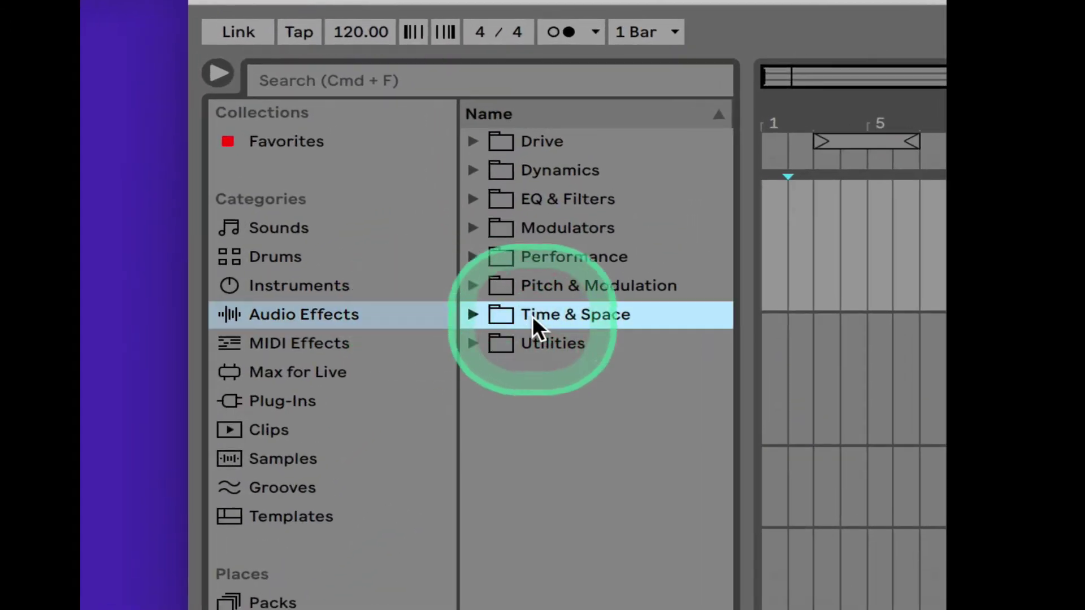
left_click(472, 314)
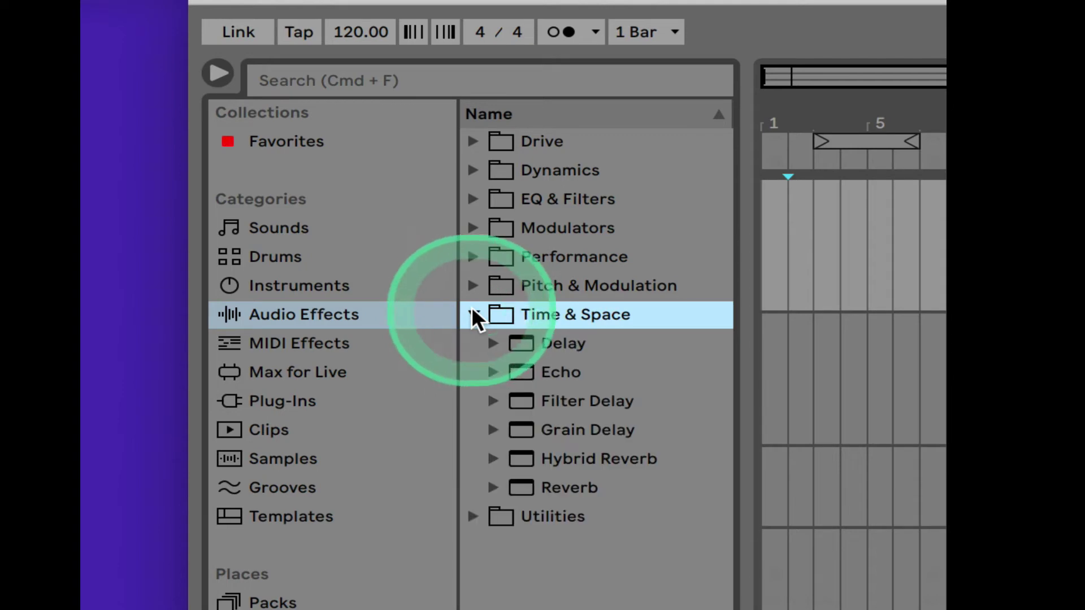
left_click(562, 487)
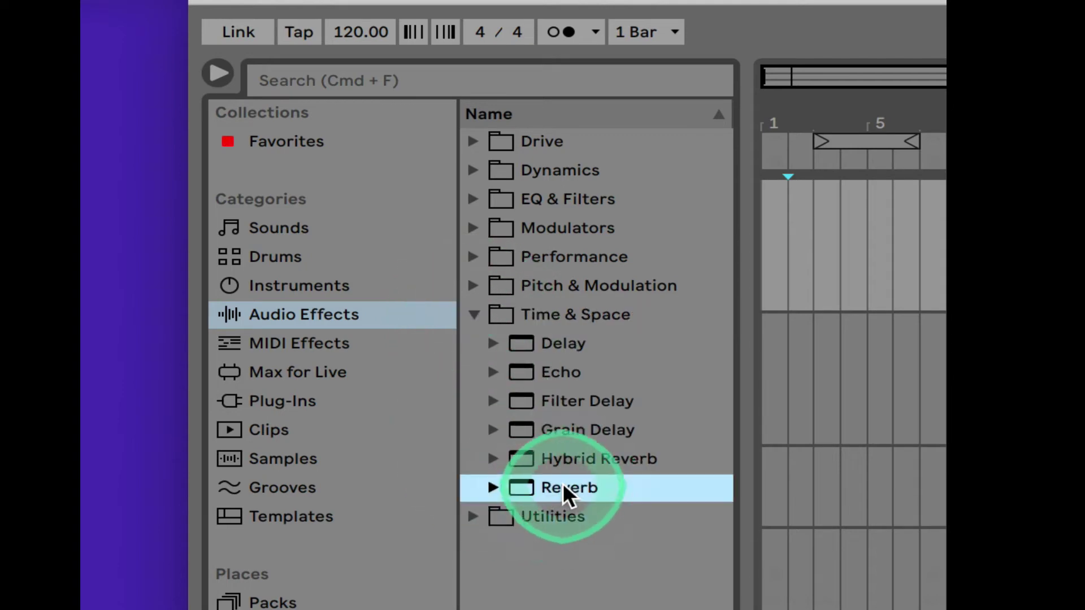
left_click(559, 339)
left_click(568, 373)
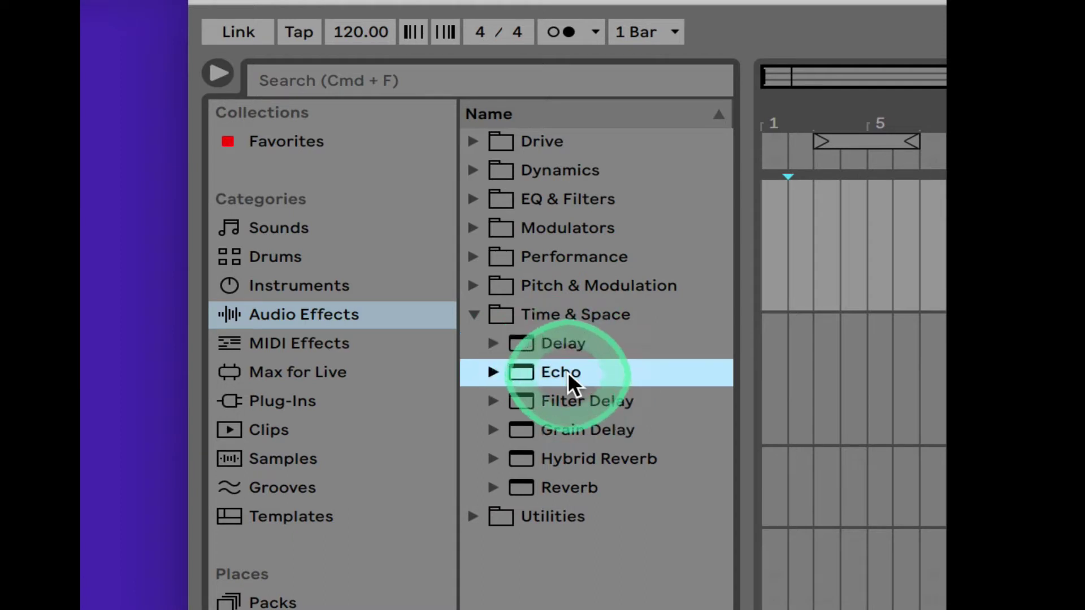
left_click(477, 311)
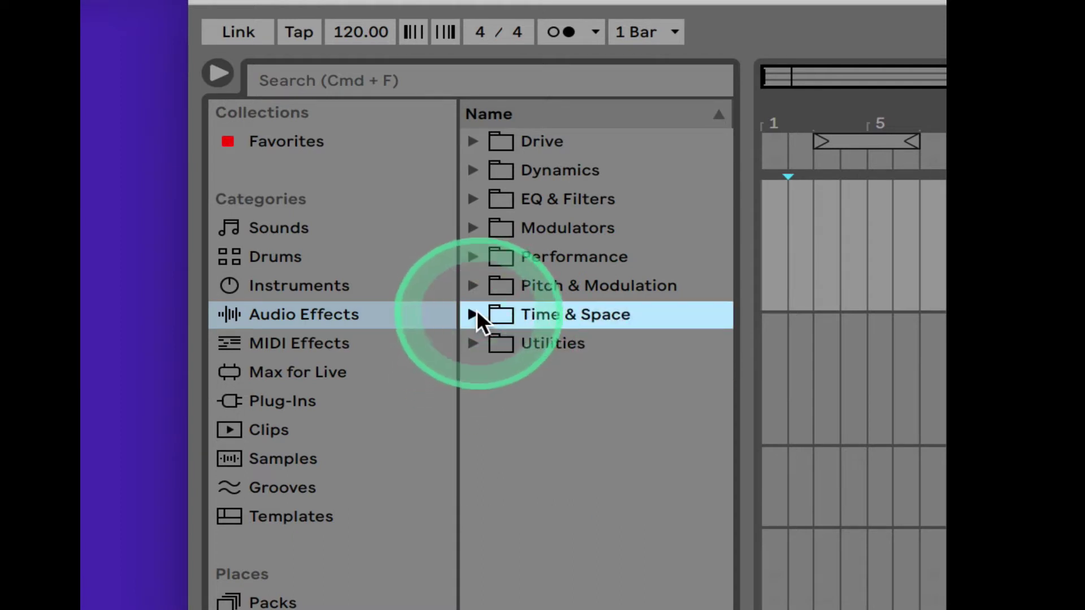
left_click(474, 199)
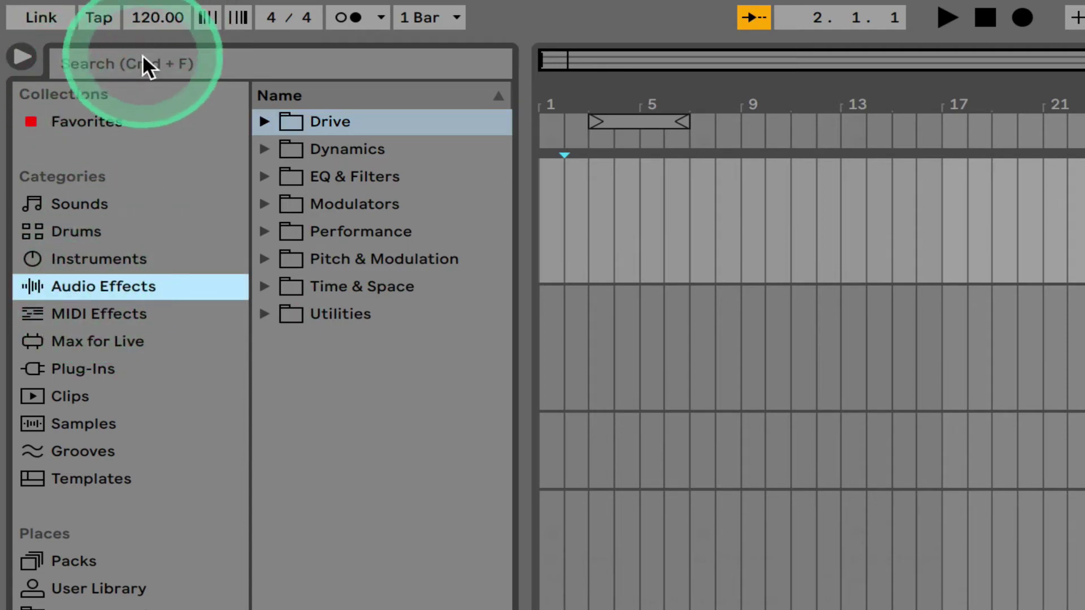
Search the browser for "amp", look inside the Drive folder for the Amp effect, and clear the search.
left_click(169, 63)
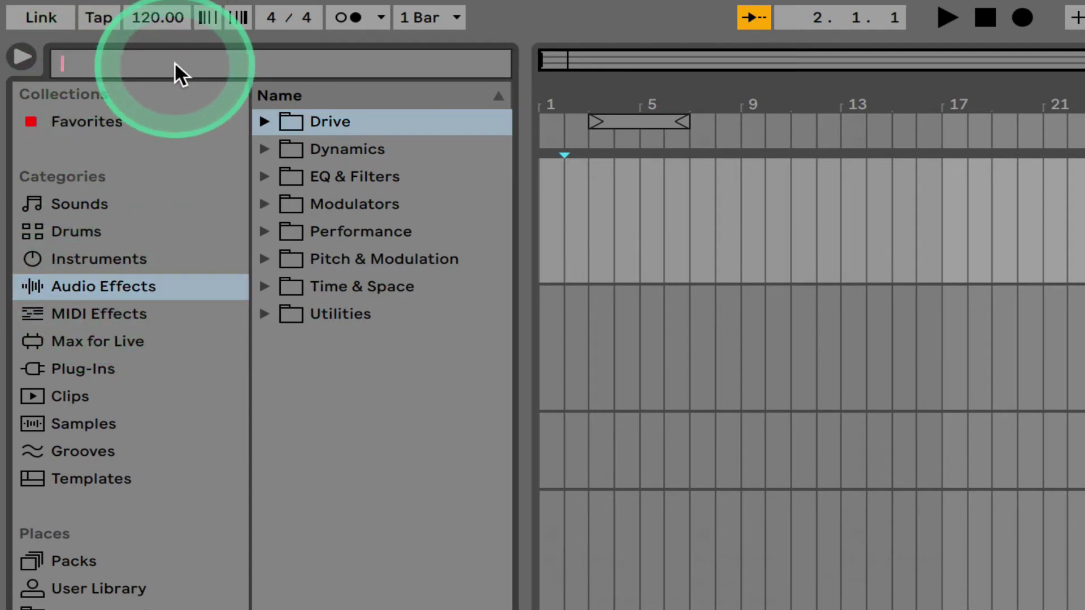
type("amp")
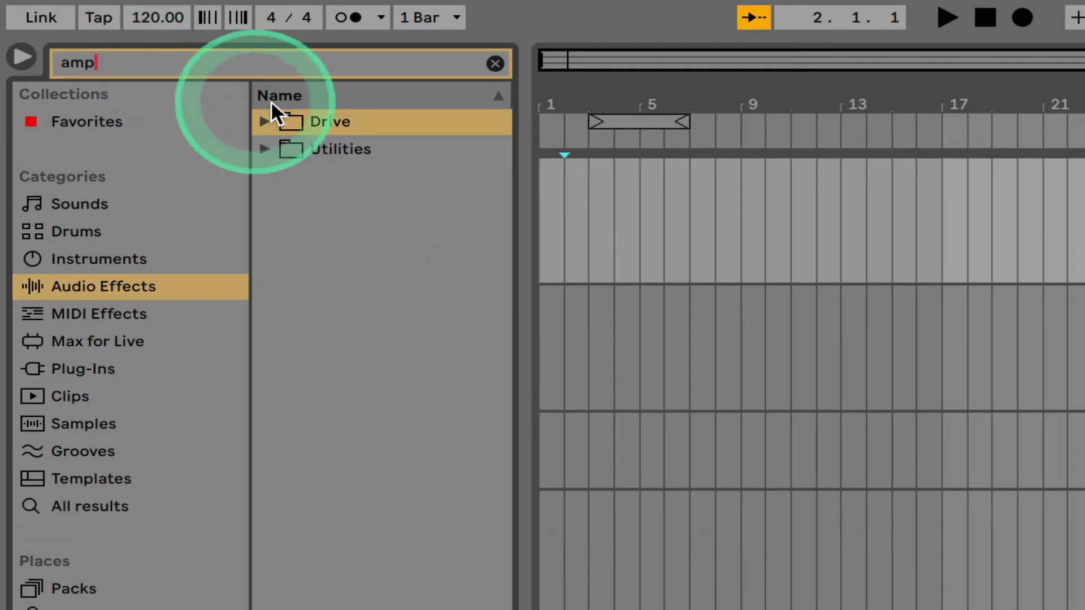
left_click(266, 119)
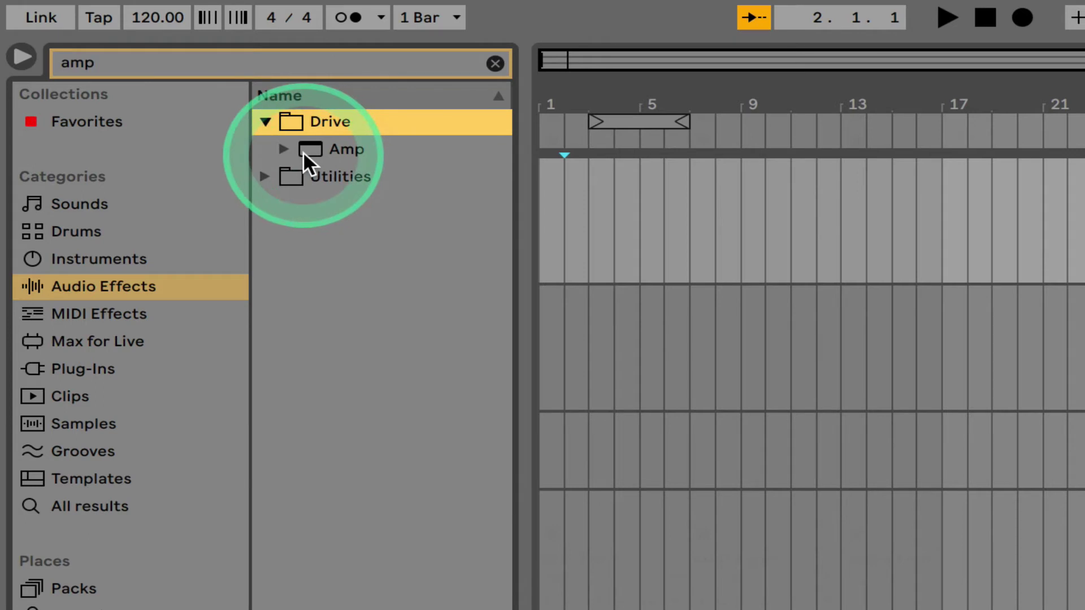
left_click(502, 65)
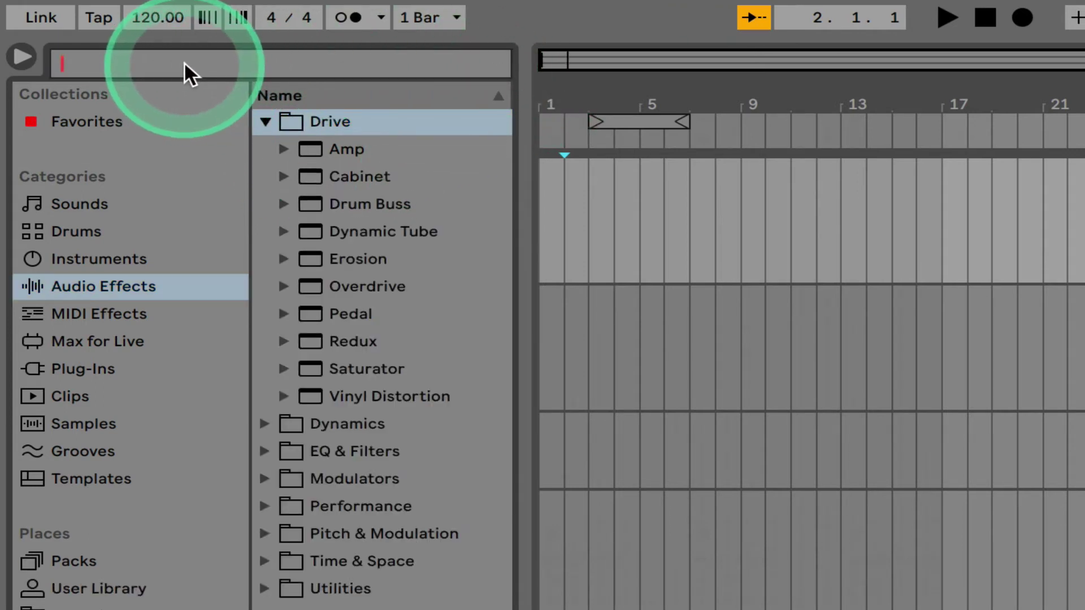
left_click(265, 120)
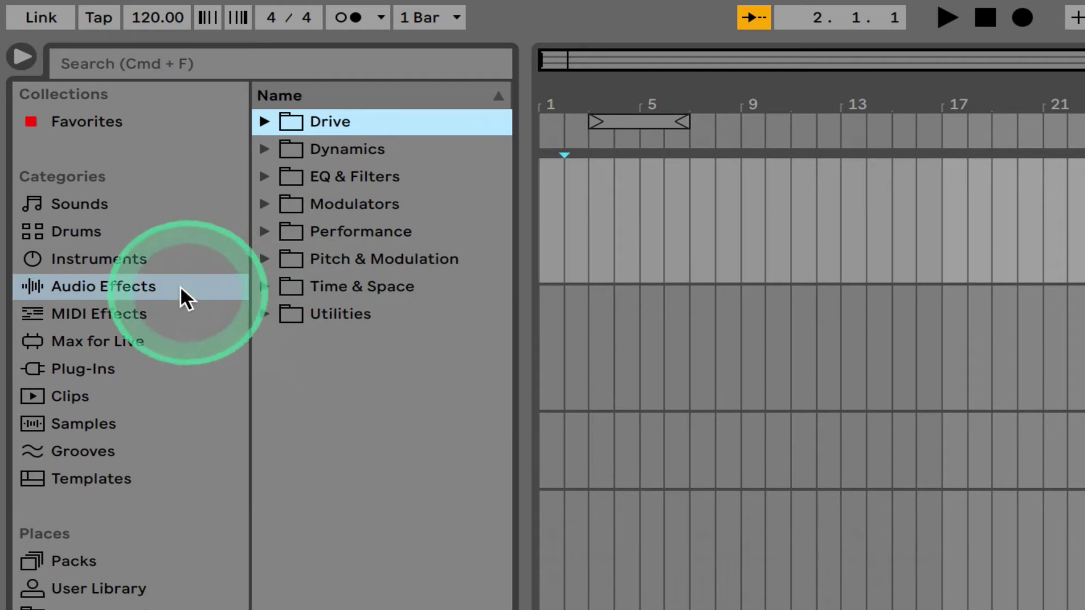
View the MIDI Effects category and browse the Samples list down to the conga sounds.
left_click(112, 311)
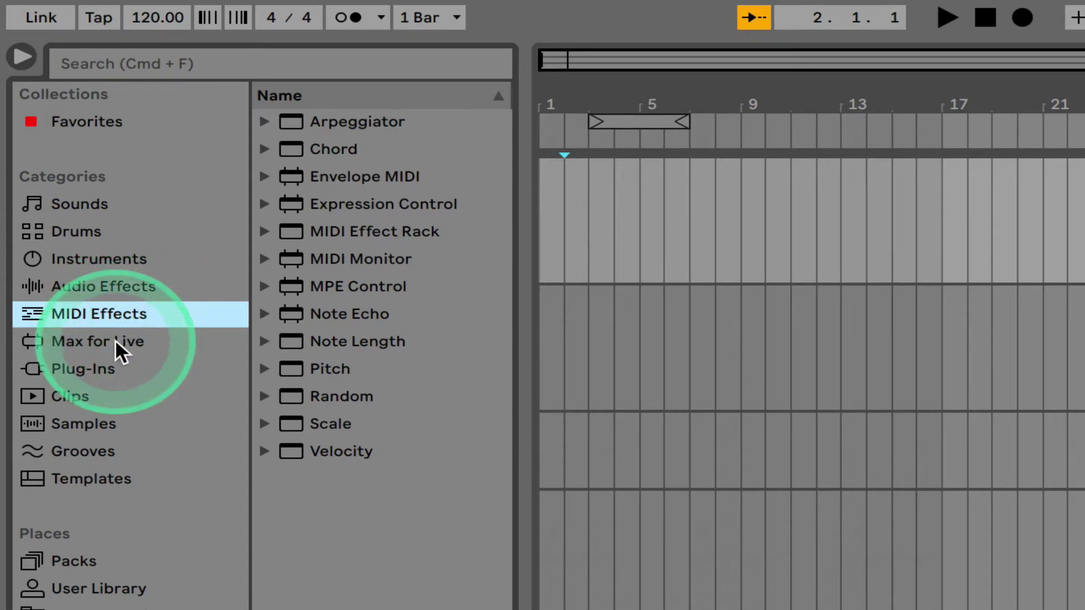
left_click(83, 424)
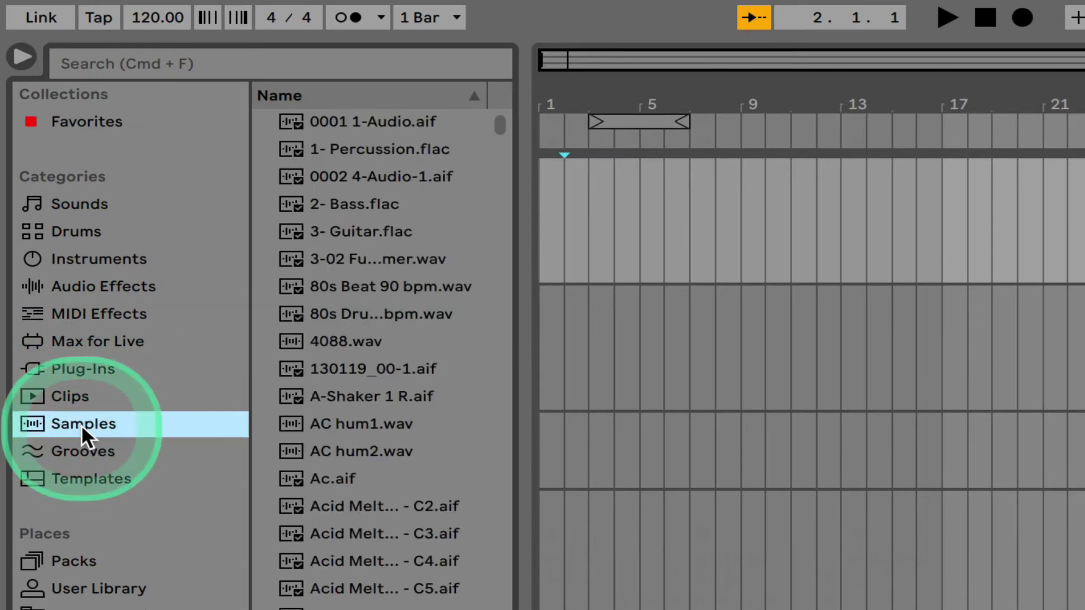
scroll(501, 135, "down", 5)
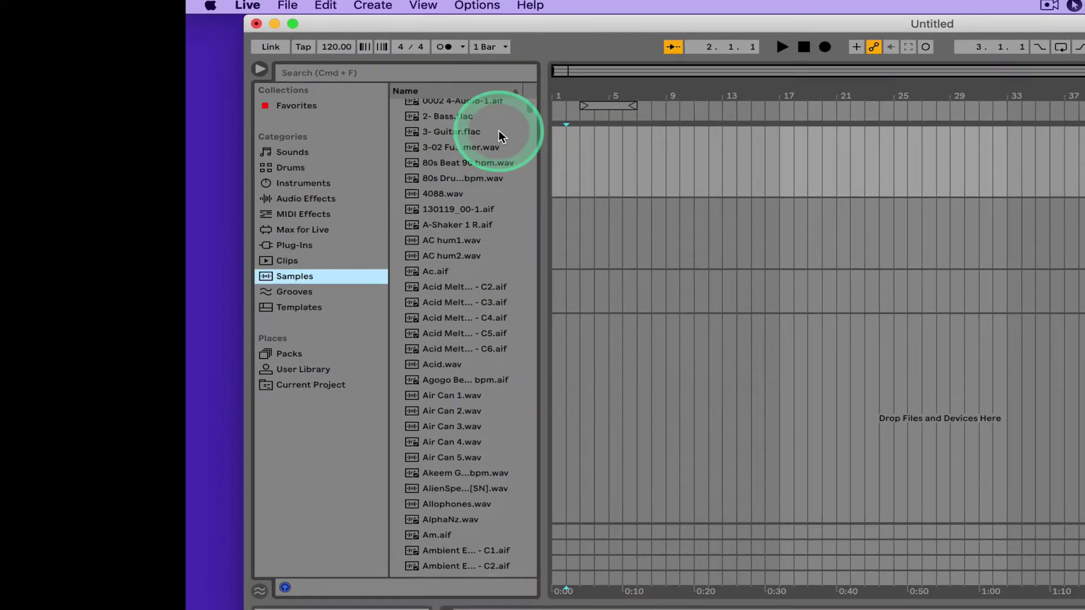
left_click_drag(530, 116, 531, 157)
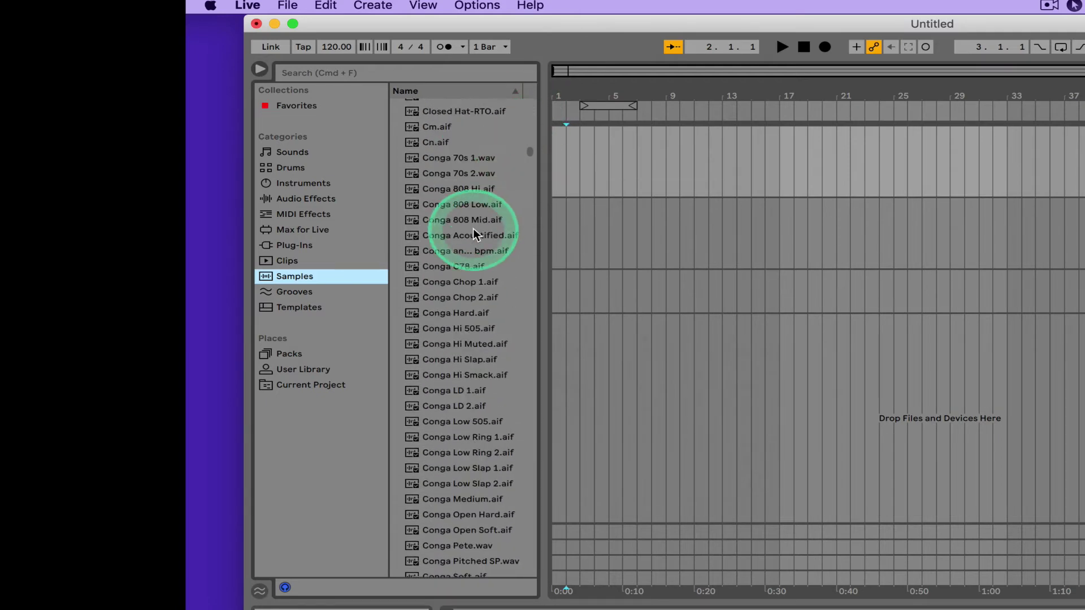
scroll(472, 234, "down", 5)
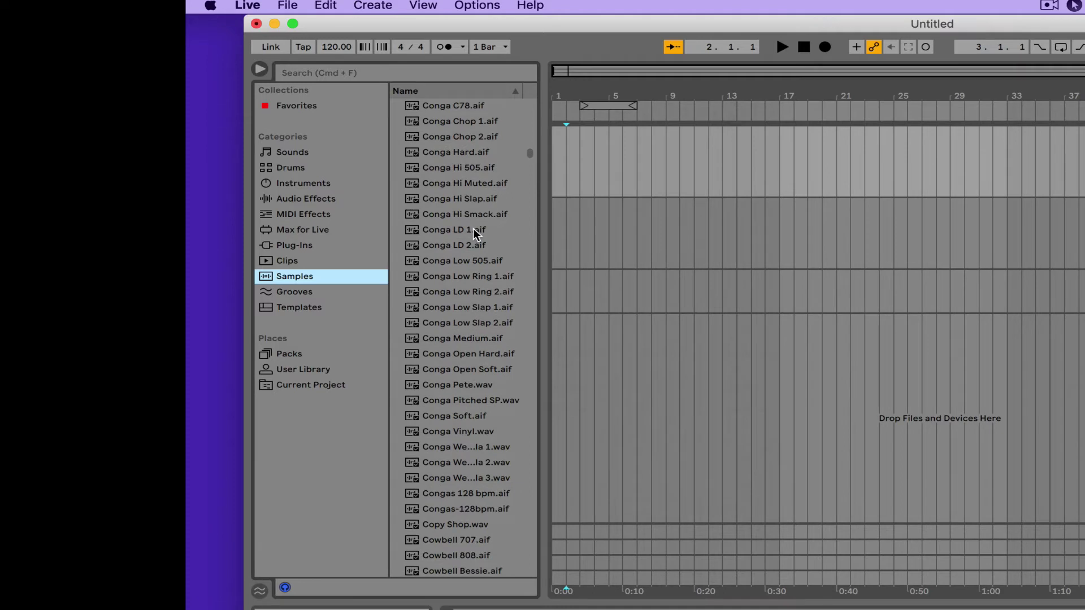
scroll(473, 229, "down", 6)
Preview the Conga Medium.aif and Conga Open Hard.aif samples.
left_click(472, 226)
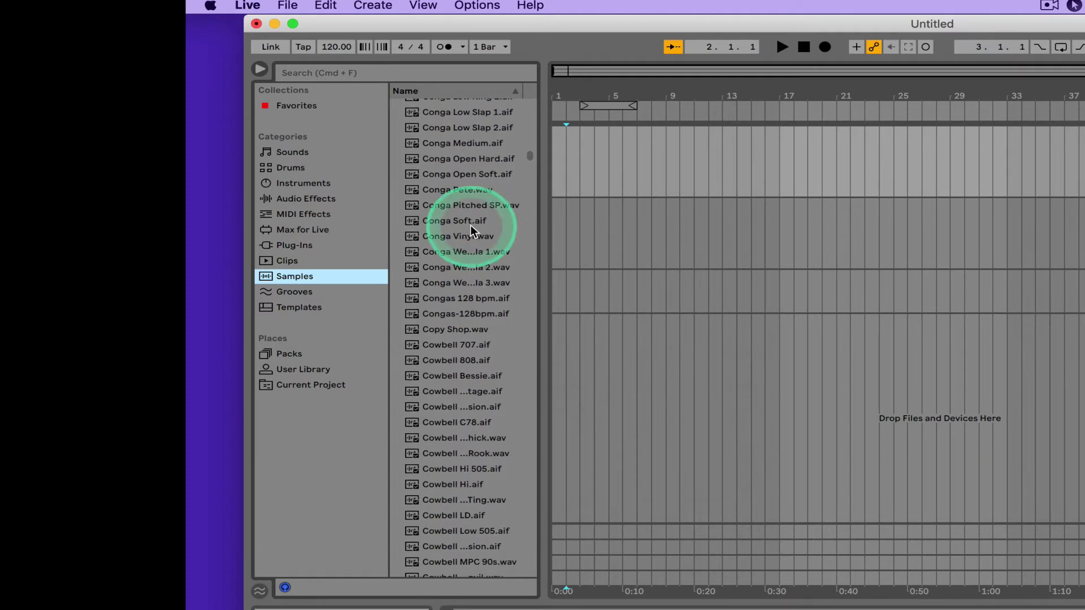
left_click(452, 143)
left_click(446, 159)
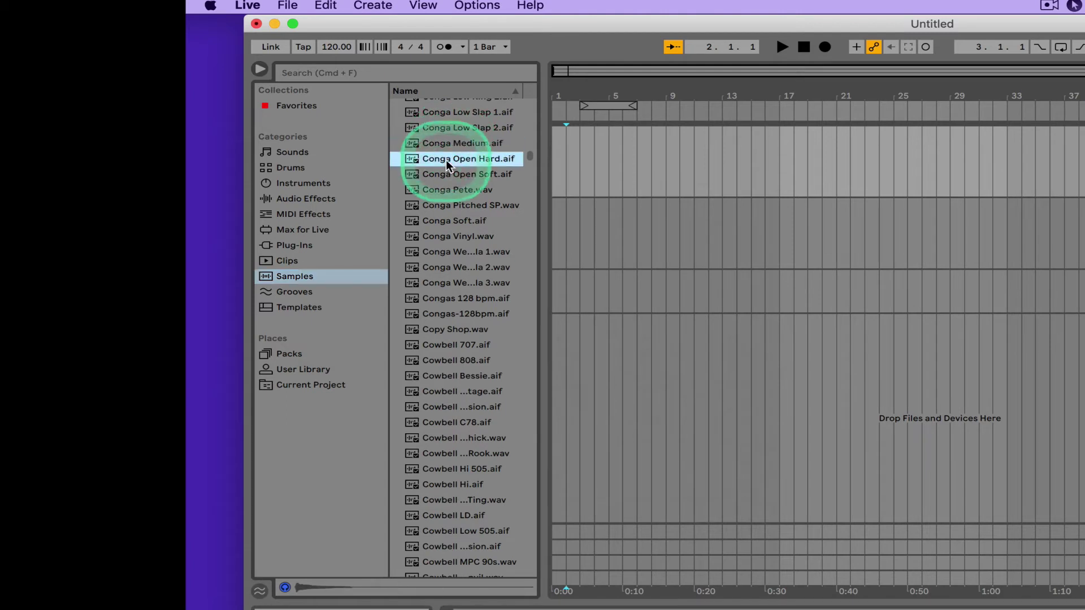
Preview a further conga sample, two cowbell samples and Crash 505 ASR.wav in the Samples list.
left_click(455, 268)
scroll(459, 279, "down", 1)
scroll(459, 278, "down", 5)
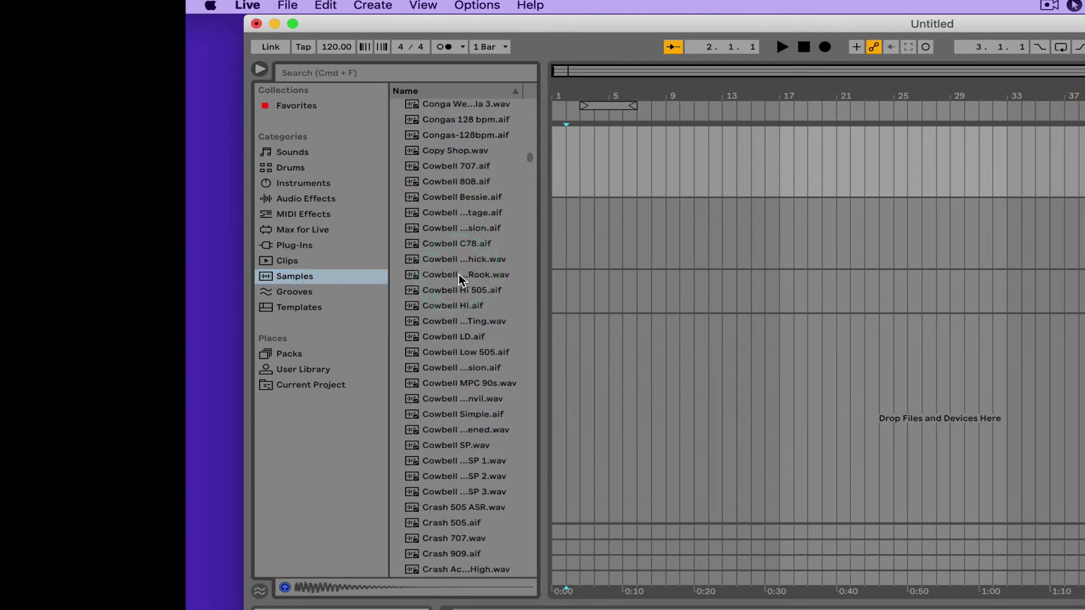
left_click(460, 275)
left_click(462, 398)
left_click(462, 508)
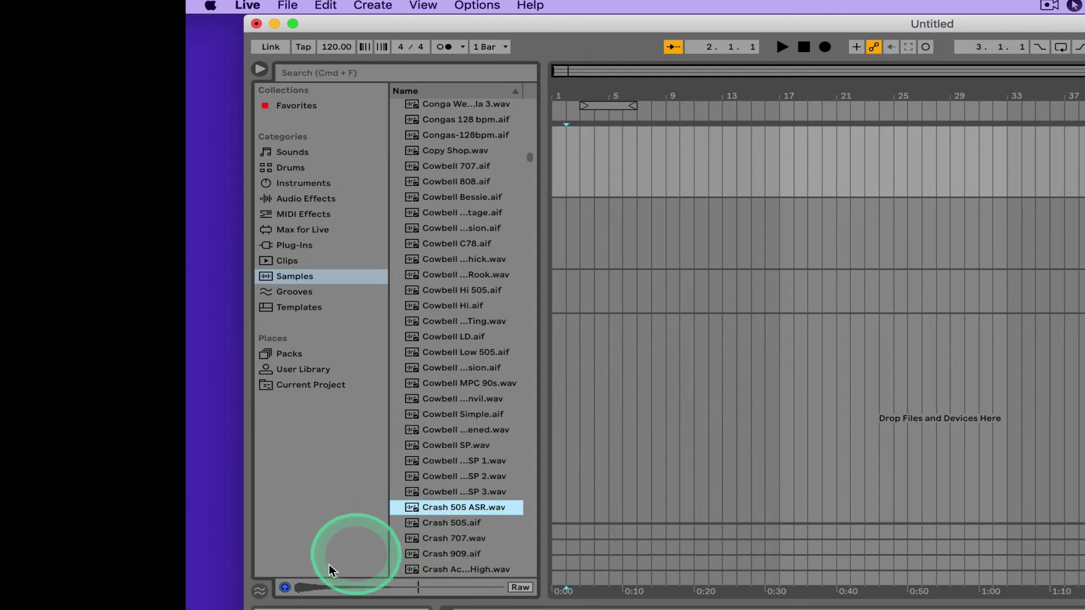
Toggle the browser's sample preview off and leave it switched back on.
left_click(285, 587)
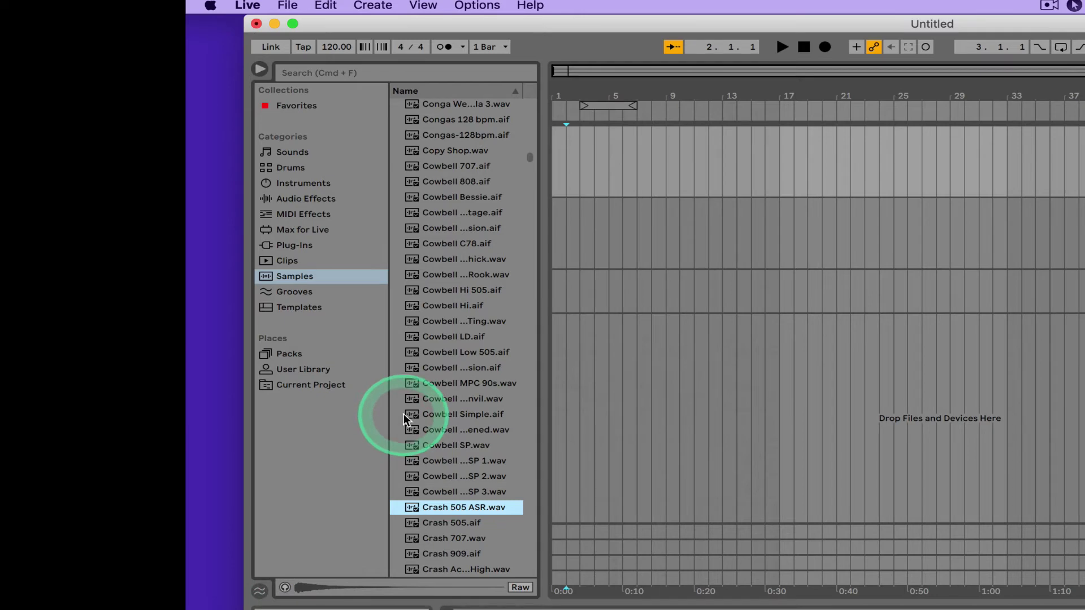
left_click(286, 589)
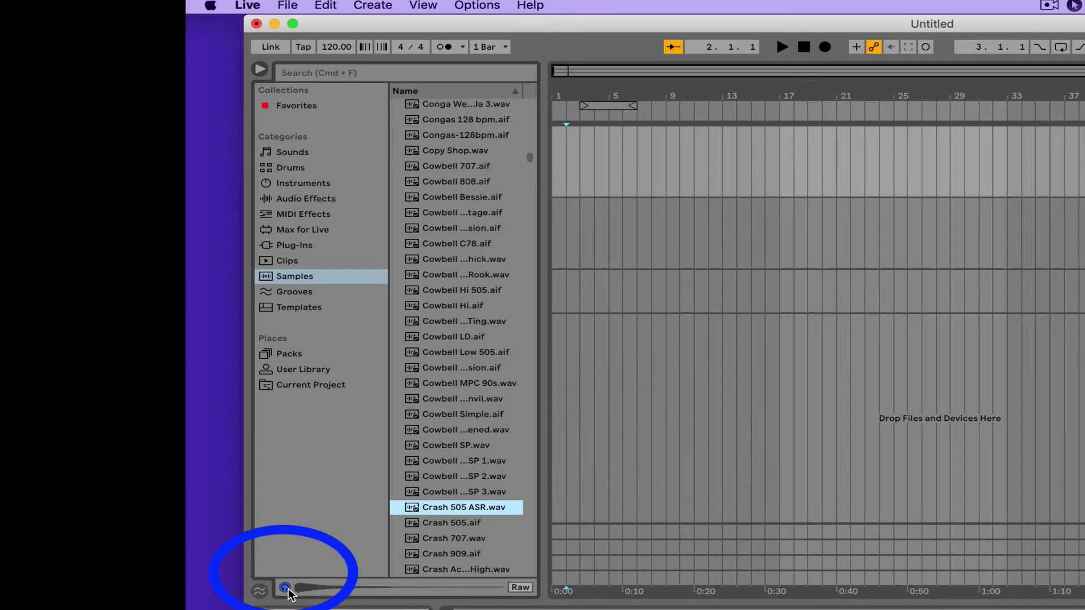
left_click(287, 591)
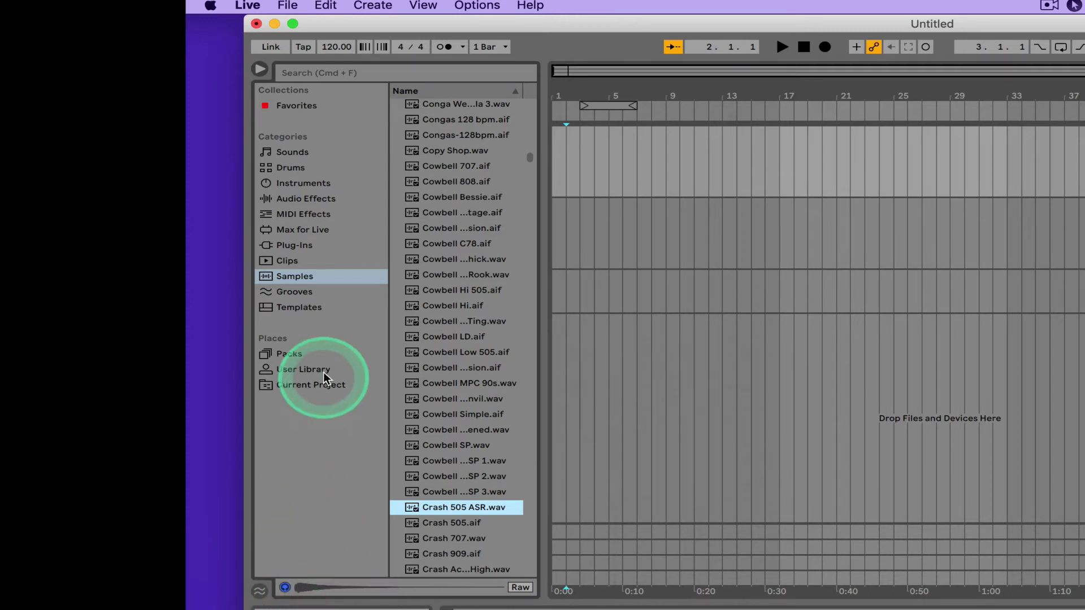
View the Grooves and Templates categories in the browser.
left_click(315, 297)
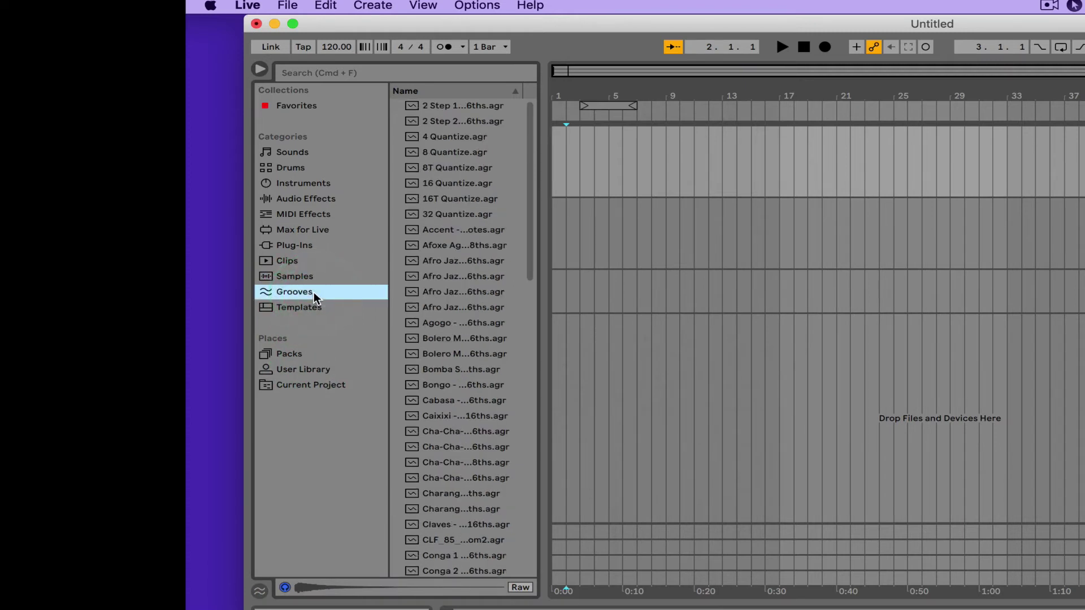
left_click(331, 306)
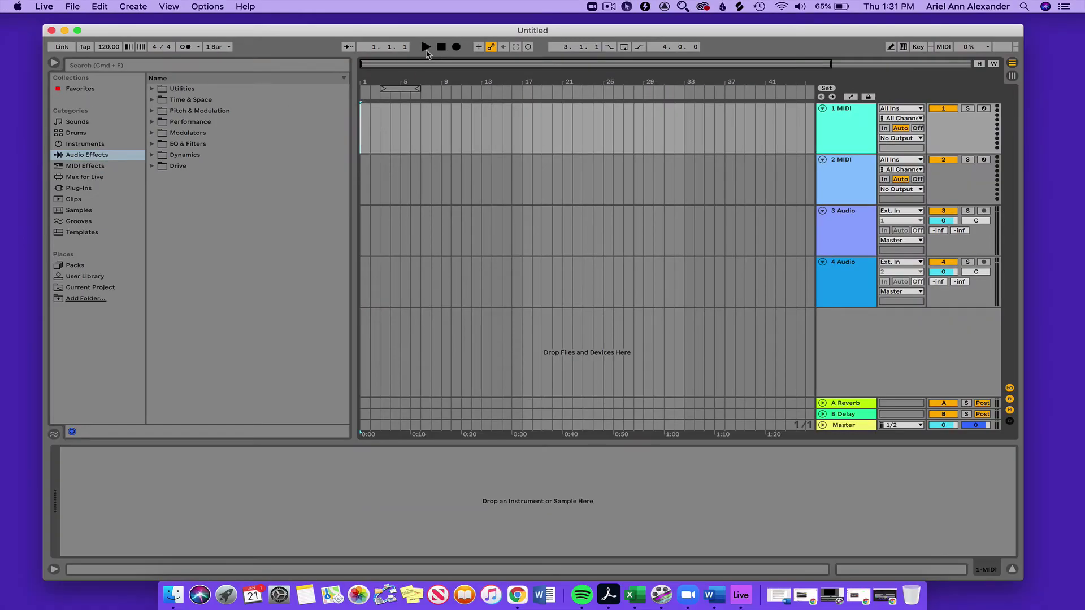
Open the Samples category and preview Ambient Swells.wav.
left_click(82, 212)
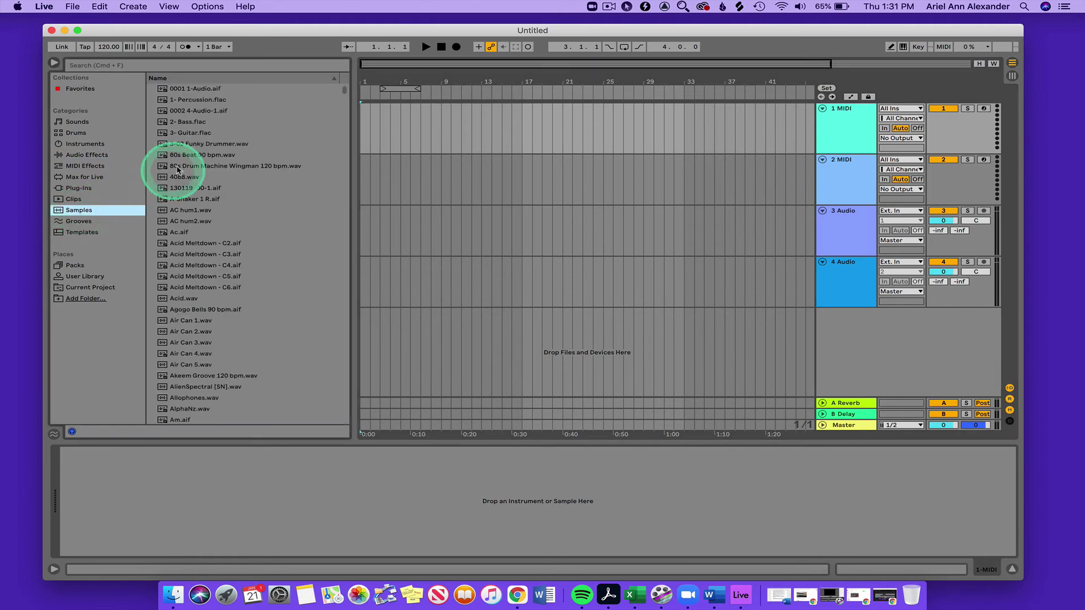
scroll(198, 147, "down", 6)
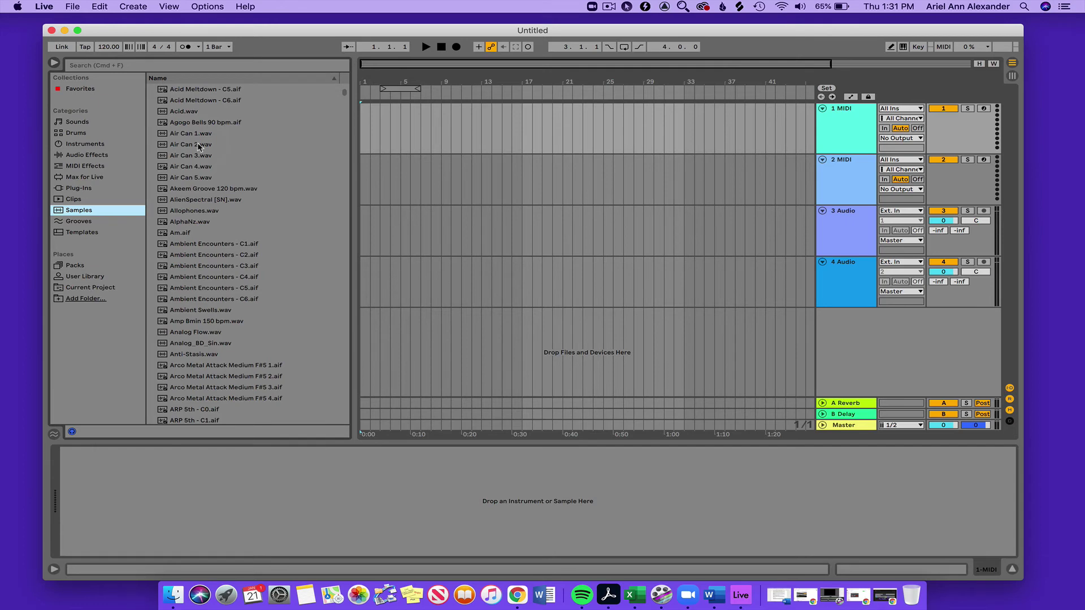
left_click(205, 313)
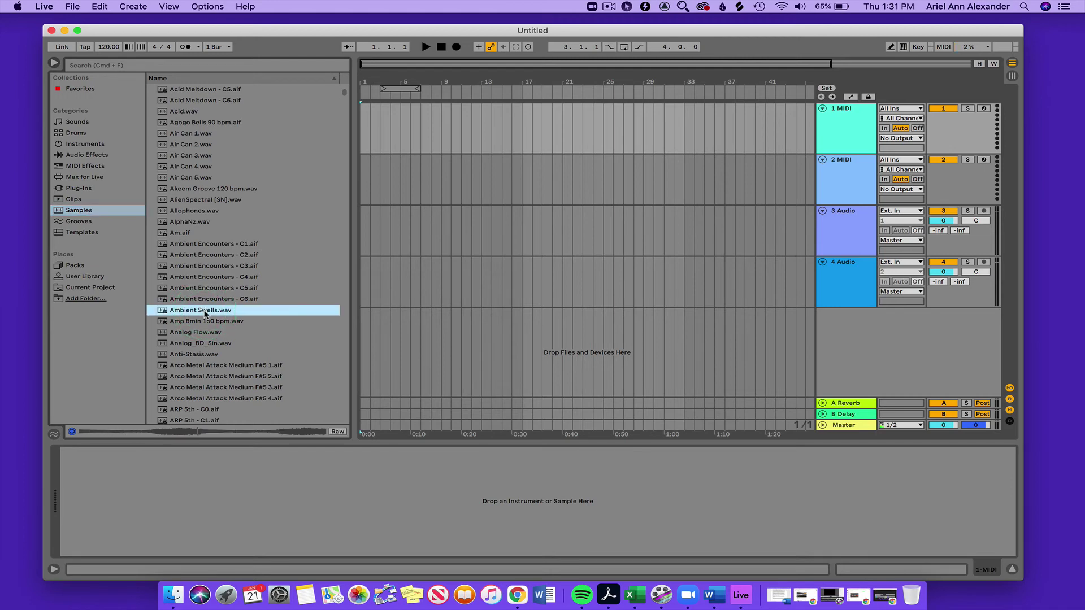
left_click(205, 313)
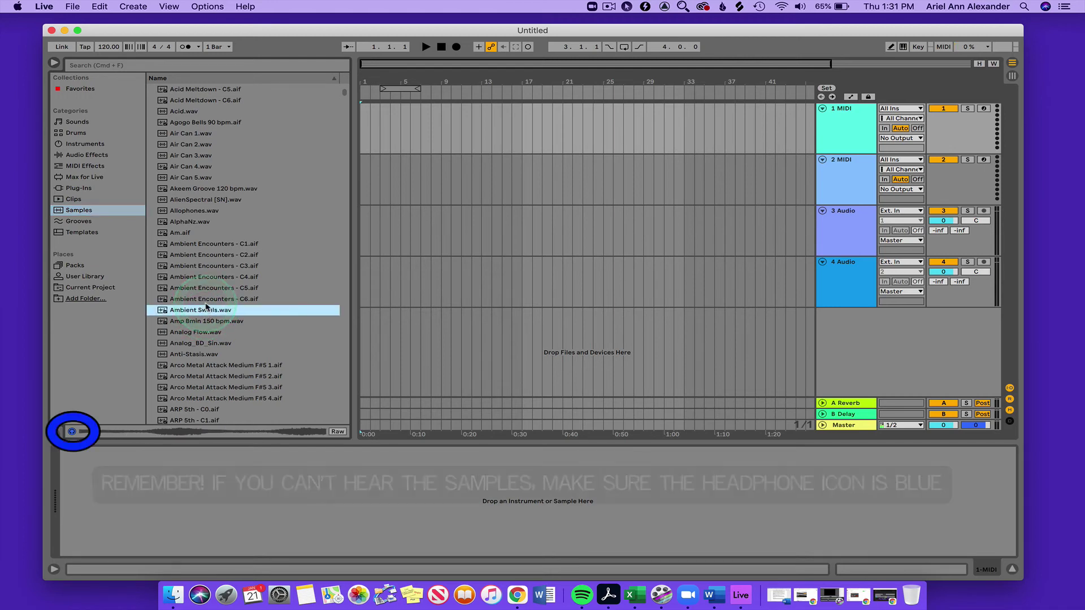
left_click(205, 313)
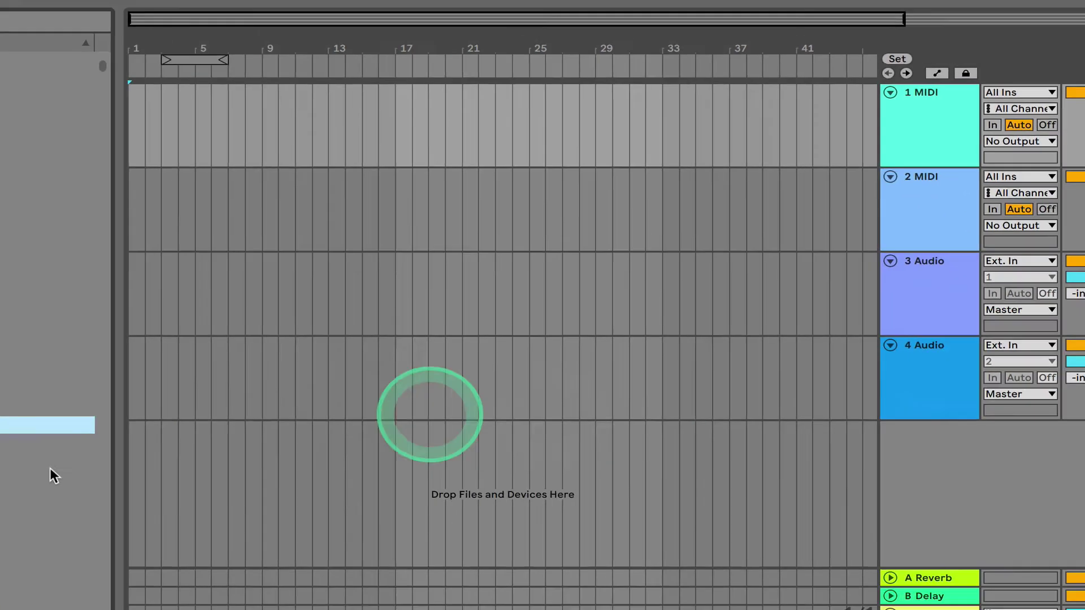
Place Ambient Swells.wav at the start of the 3 Audio track and undo the placement.
left_click_drag(169, 344, 378, 245)
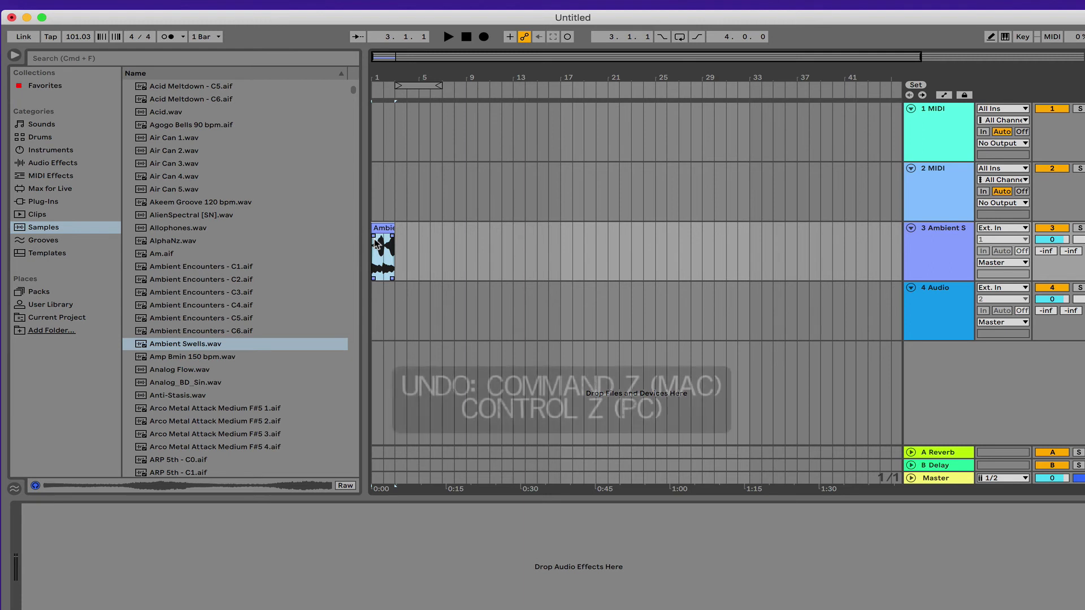
left_click(375, 245)
key("super+z")
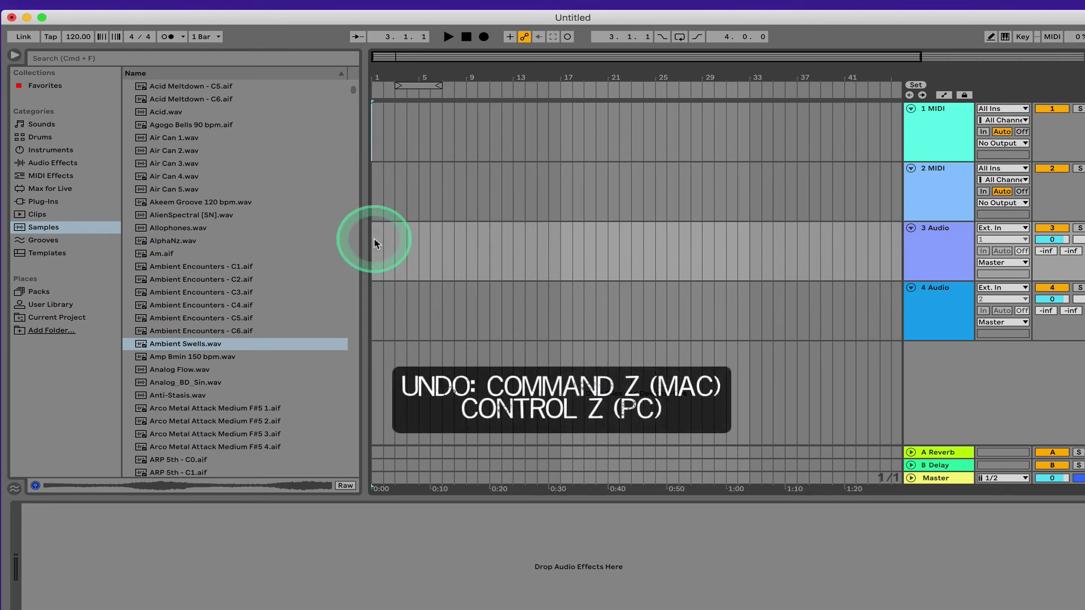
Add Ambient Swells.wav to the 3 Audio track at bar 1 of the arrangement.
left_click(161, 346)
left_click_drag(161, 346, 385, 226)
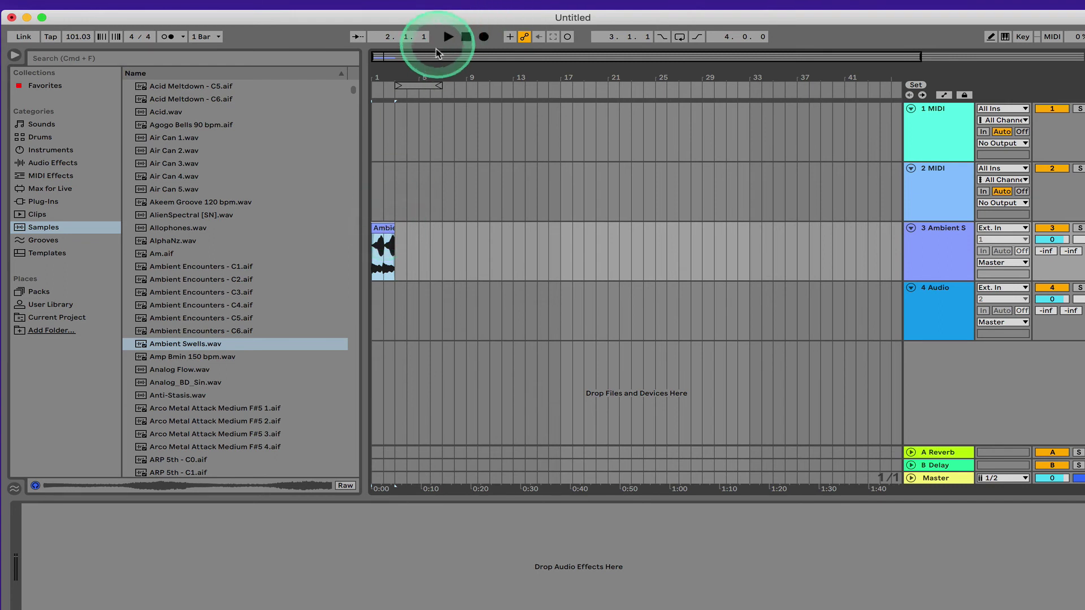
Play and stop the arrangement several times to audition the Ambient Swells clip.
left_click(466, 36)
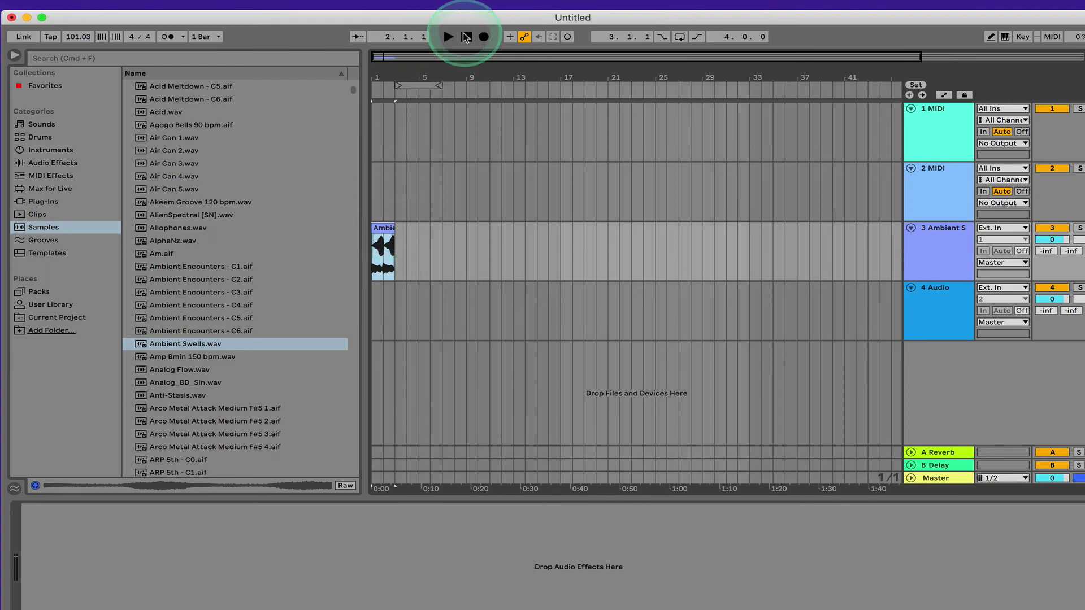
left_click(447, 36)
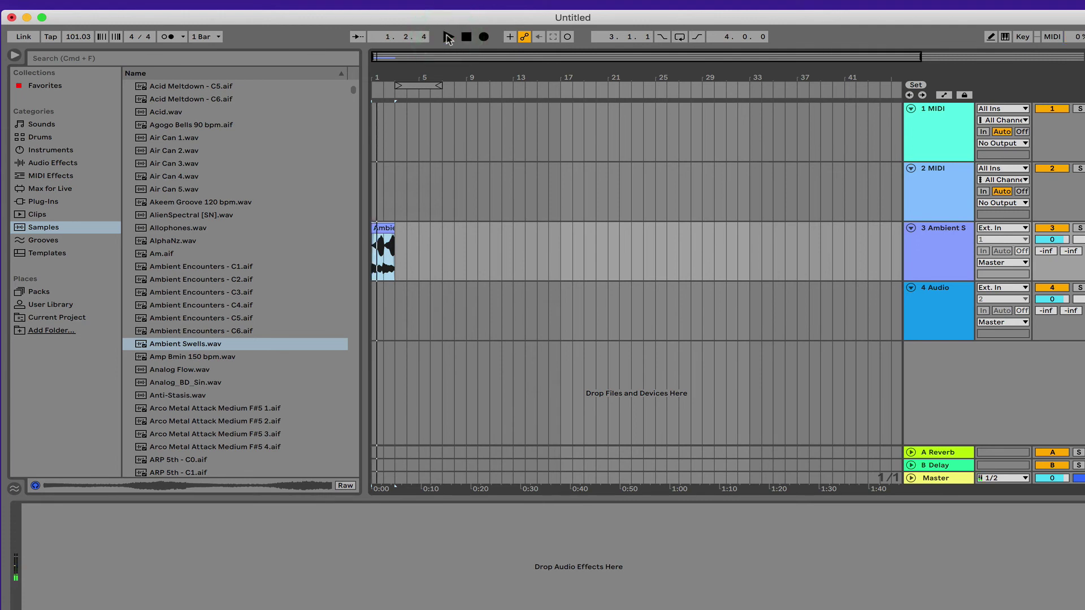
left_click(446, 37)
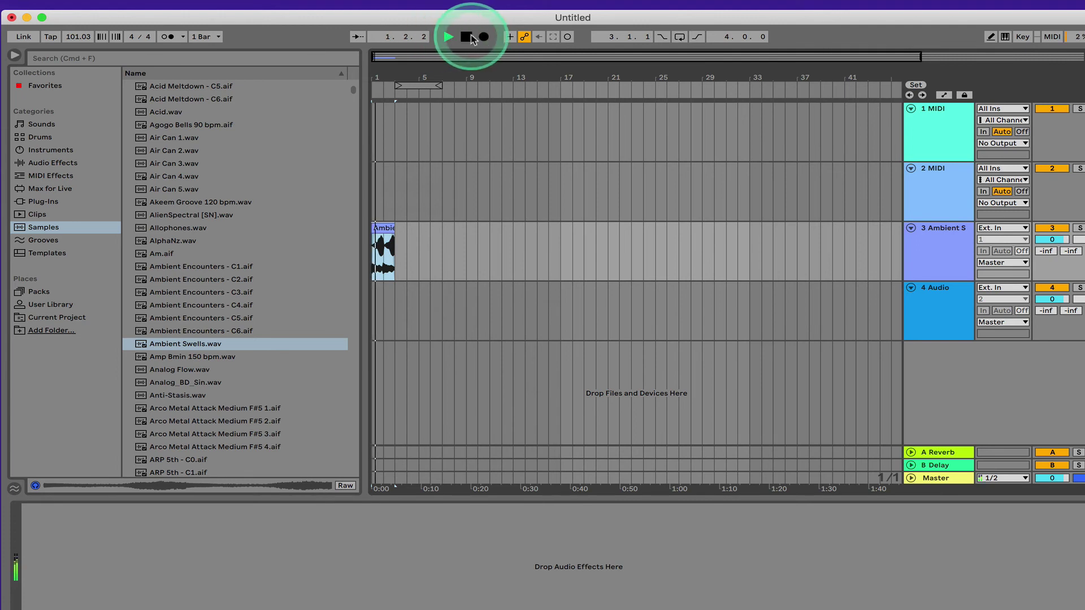
left_click(466, 37)
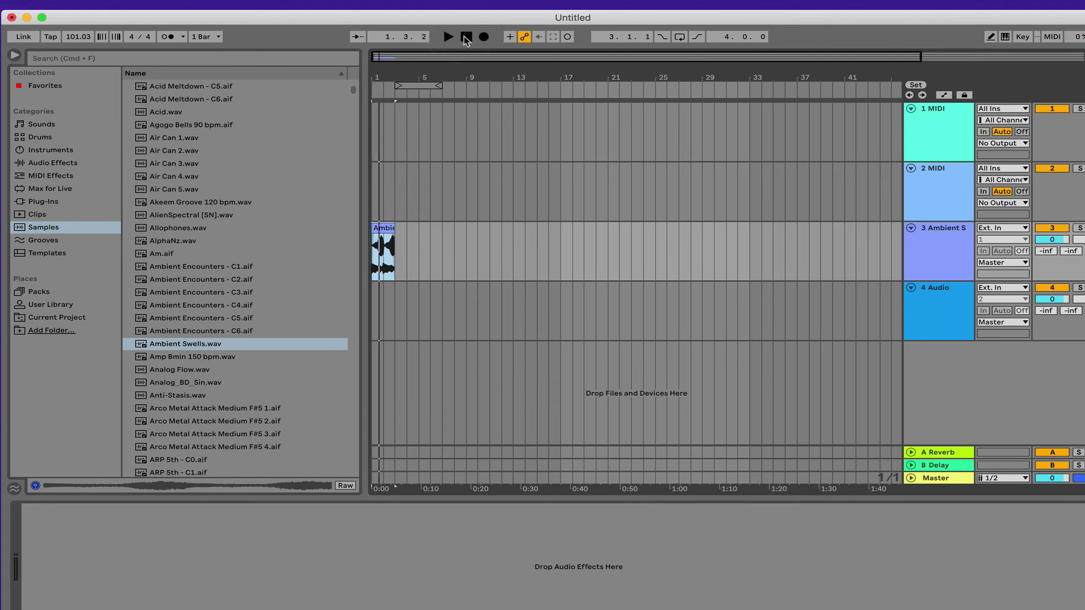
left_click(466, 36)
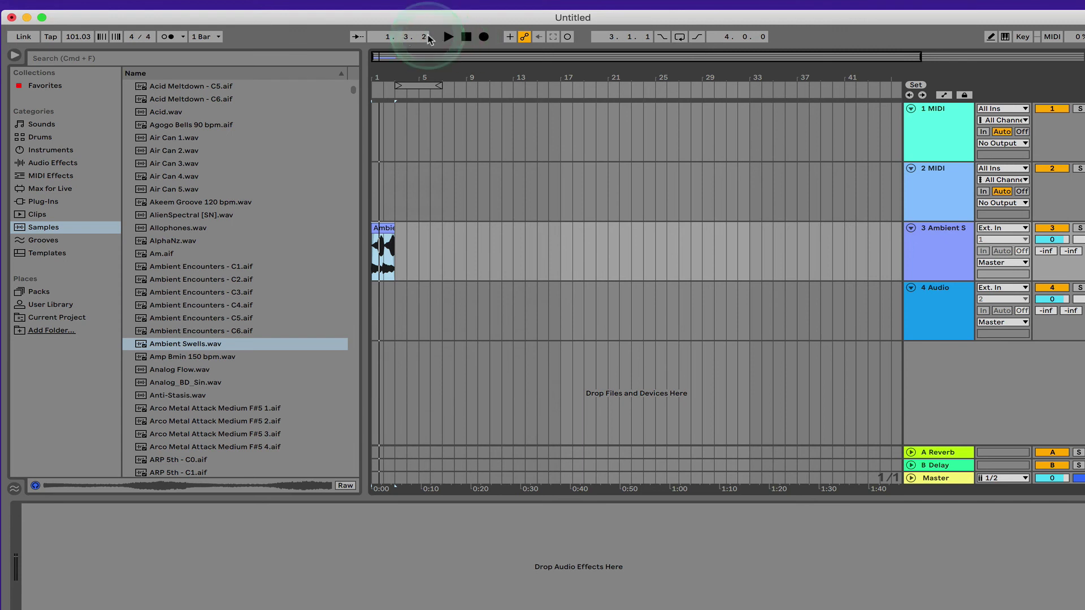
key("space")
key("space")
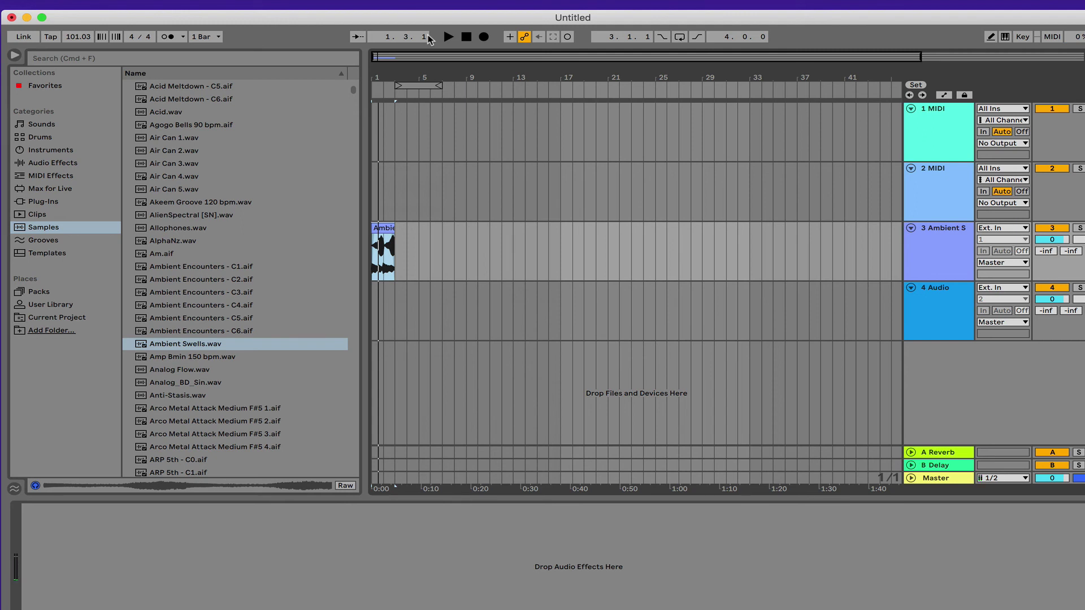
left_click(467, 37)
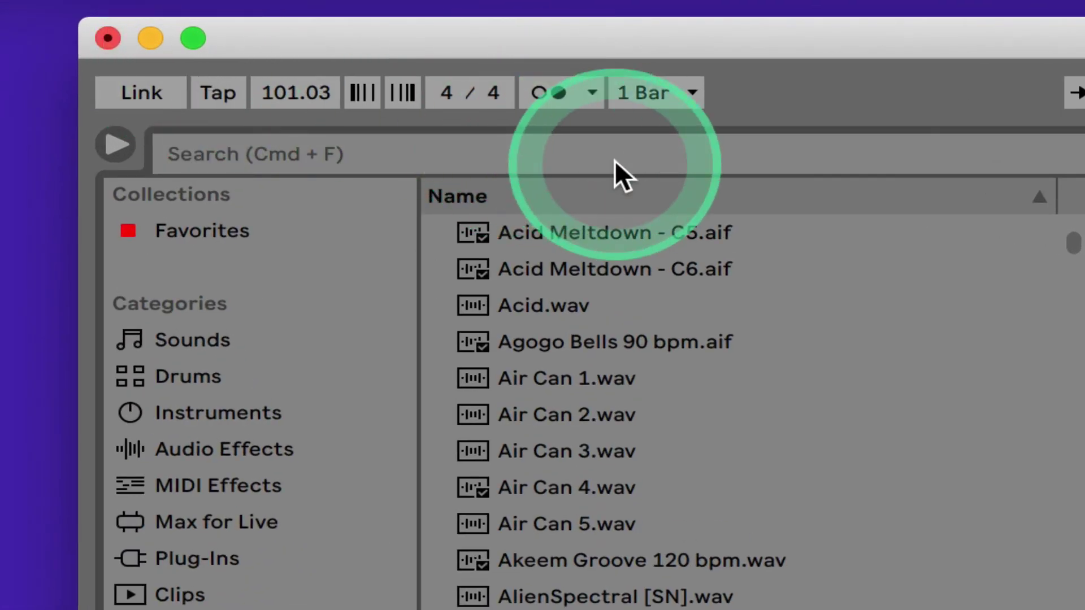
Set the project tempo to 120 BPM.
left_click(302, 87)
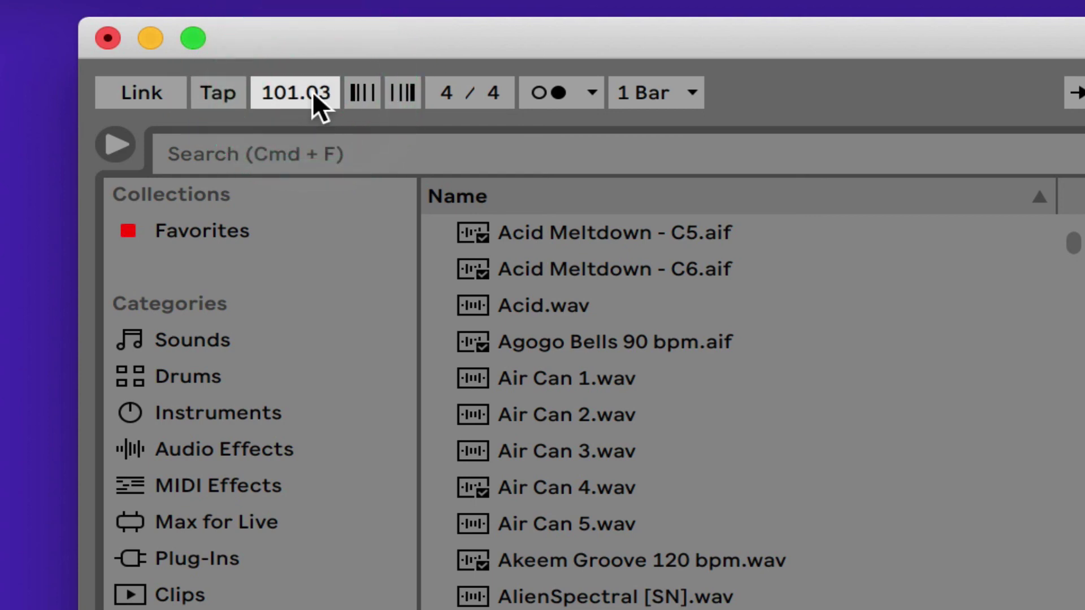
type("120")
key("Return")
Toggle the metronome on and back off.
left_click(553, 92)
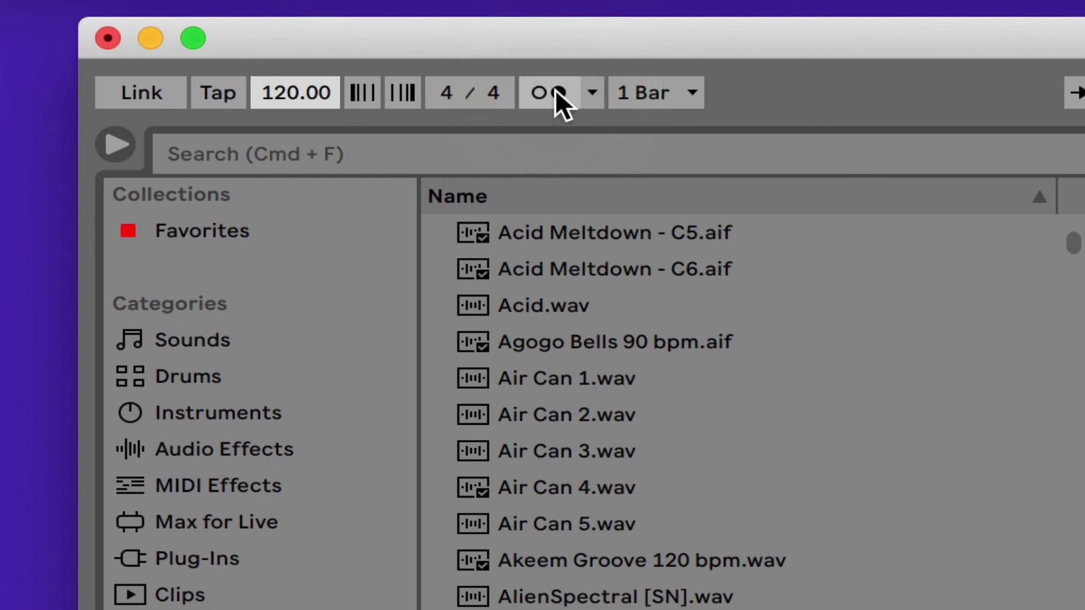
left_click(551, 105)
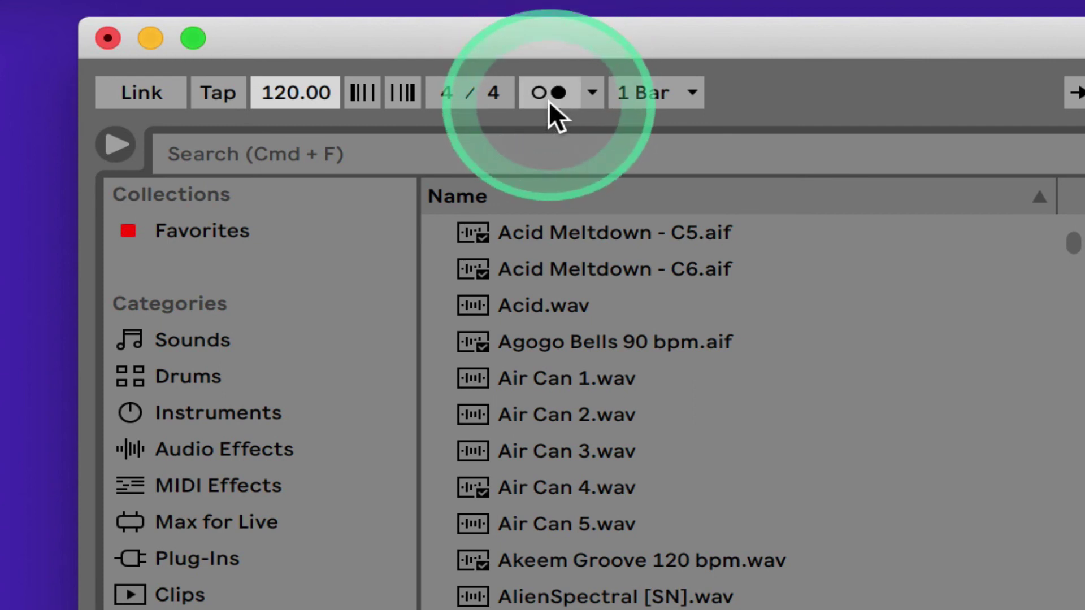